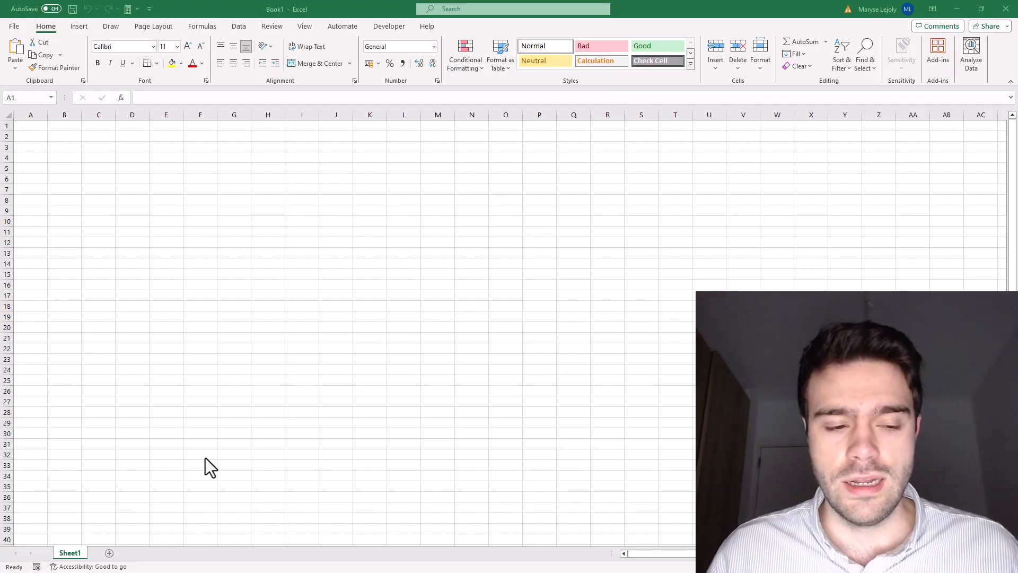
# - Rename the worksheet Sheet1 as Old Orders
pyautogui.click(66, 561)
pyautogui.doubleClick(65, 554)
pyautogui.write('O')
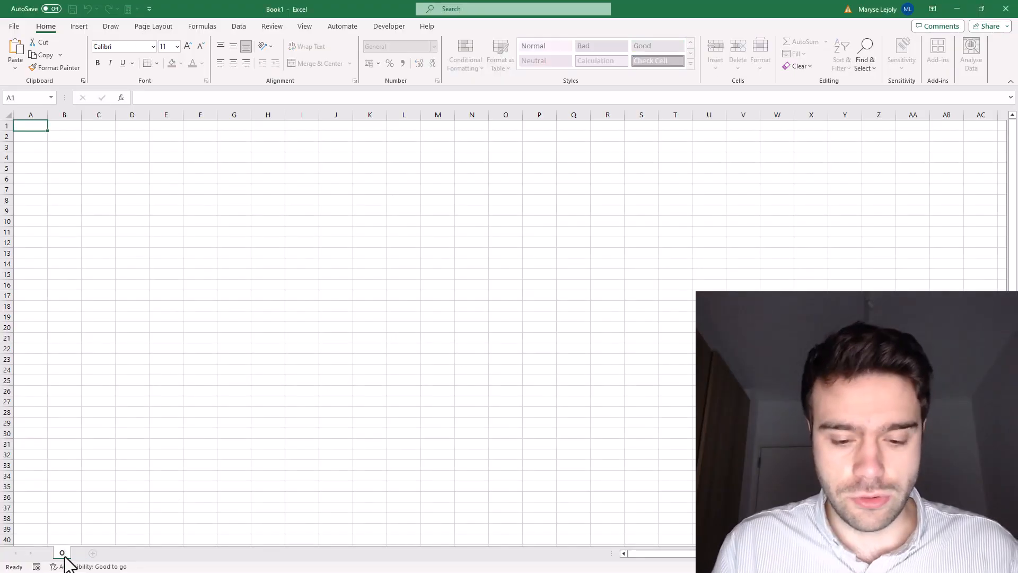
pyautogui.write('ld Orders')
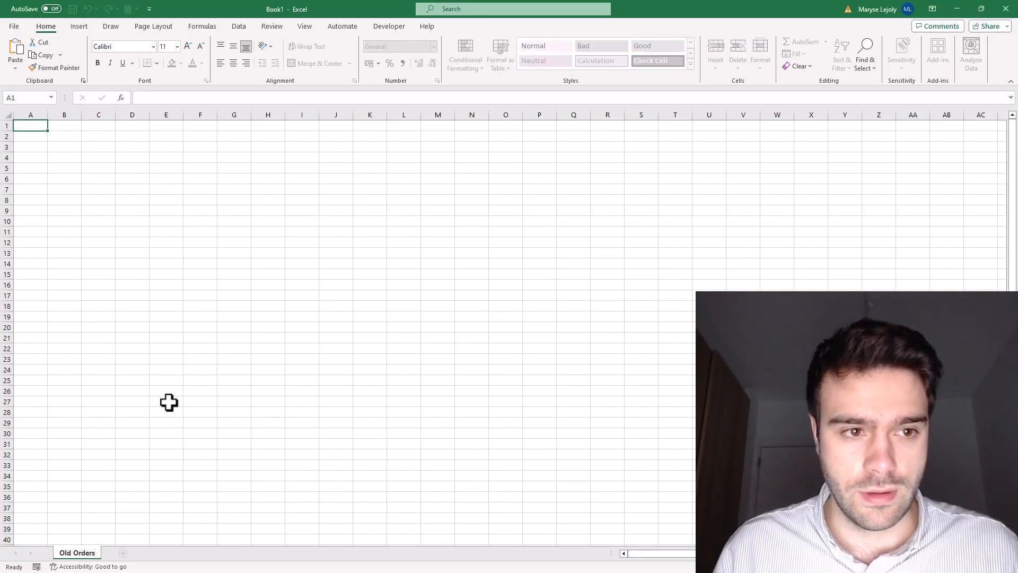
# - Enter ab, cd, ef and gh in cells C1 to C4 of the Old Orders sheet
pyautogui.moveTo(155, 201); pyautogui.dragTo(151, 181)
pyautogui.click(104, 135)
pyautogui.click(104, 127)
pyautogui.scroll(7, 106, 132)
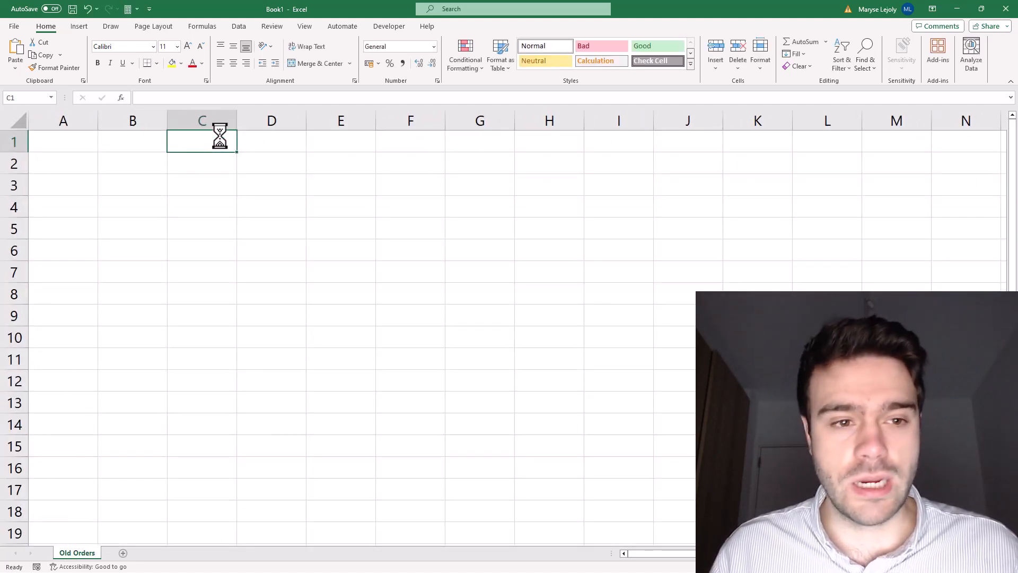
pyautogui.write('ab')
pyautogui.press('Return')
pyautogui.write('cd')
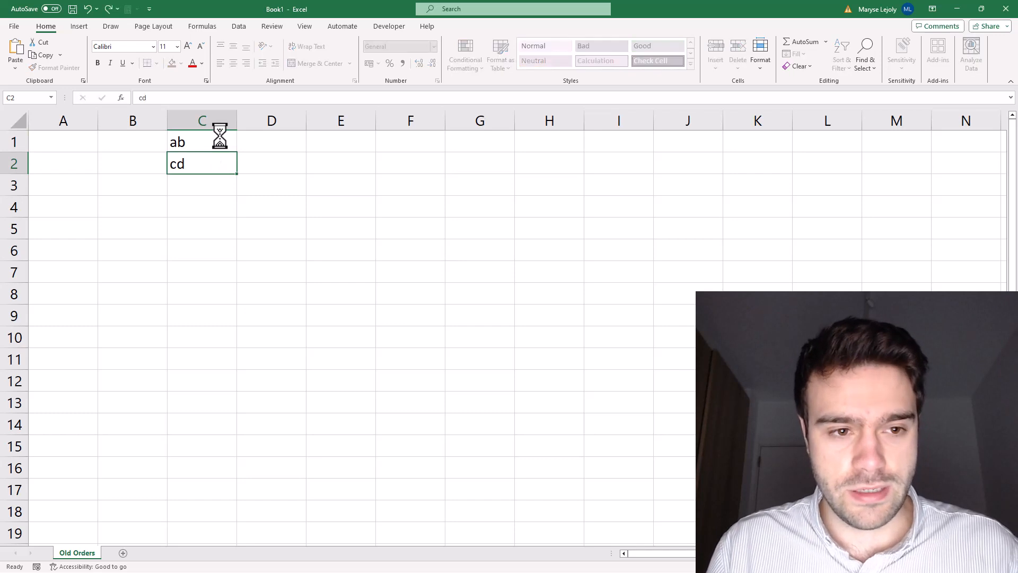
pyautogui.press('Return')
pyautogui.write('ef')
pyautogui.press('Return')
pyautogui.write('gh')
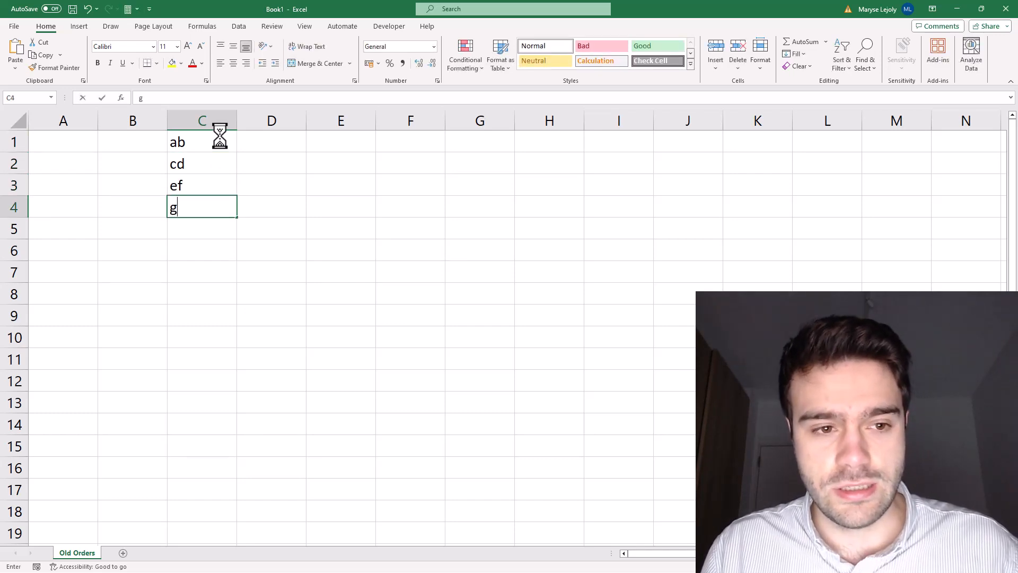
pyautogui.press('Return')
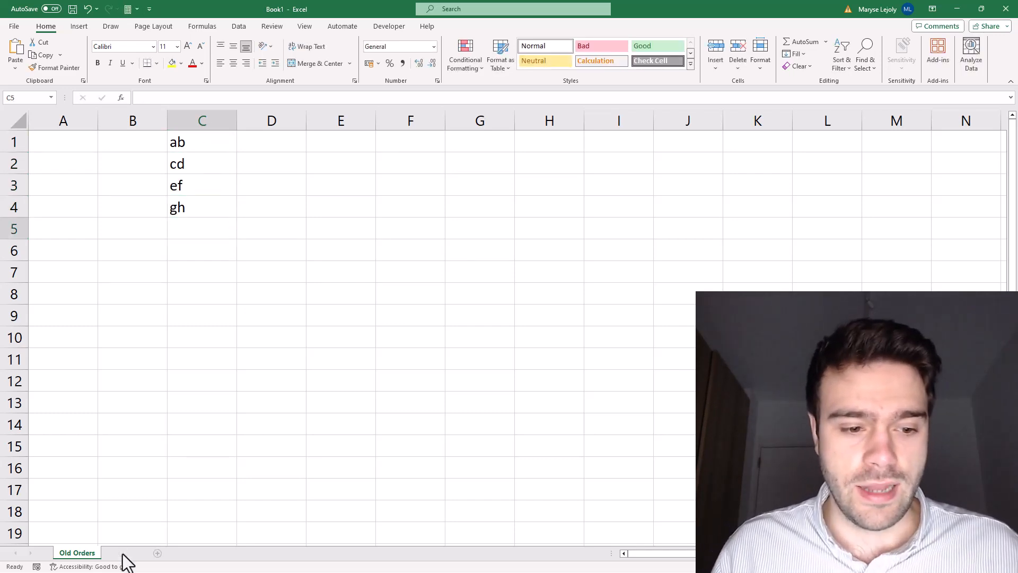
# - Add a new blank worksheet after Old Orders
pyautogui.click(123, 553)
pyautogui.scroll(6, 60, 310)
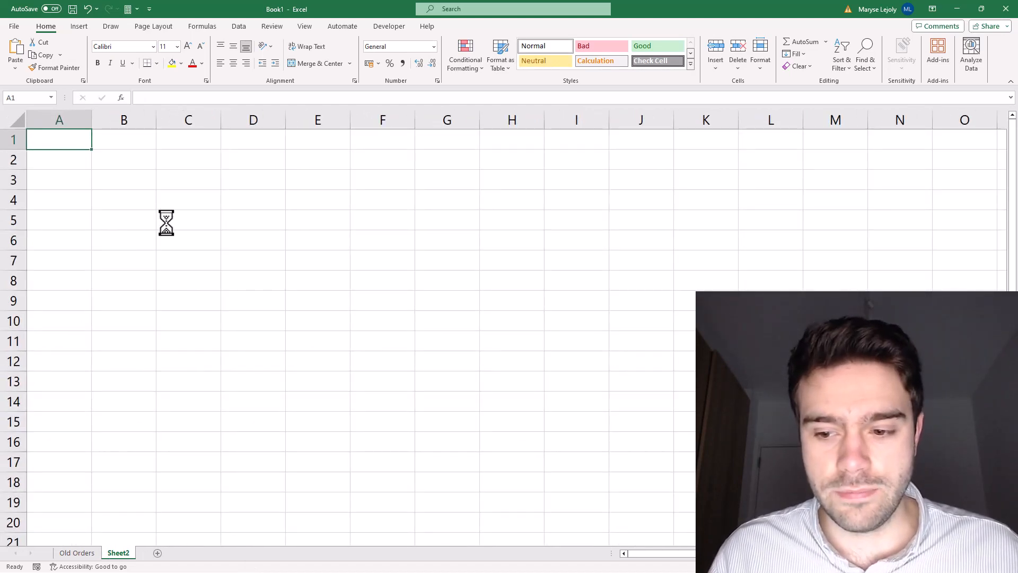
pyautogui.click(166, 222)
pyautogui.scroll(1, 167, 223)
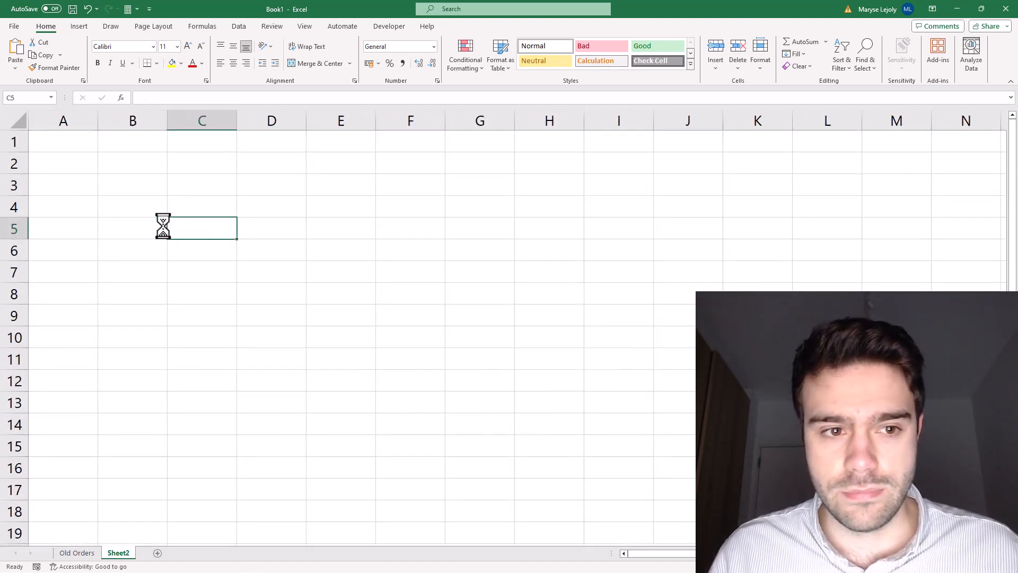
# - Enter ab, ef, ef, cd, ef and dy in cells C1 to C6 of the new sheet
pyautogui.click(207, 153)
pyautogui.write('ab')
pyautogui.press('Return')
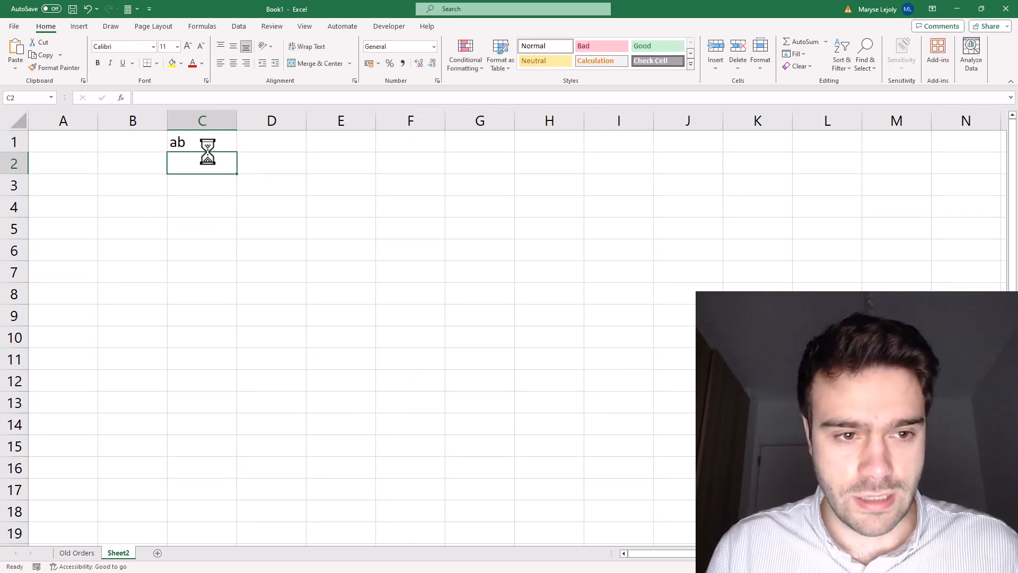
pyautogui.write('ef')
pyautogui.press('Return')
pyautogui.write('ef')
pyautogui.press('Return')
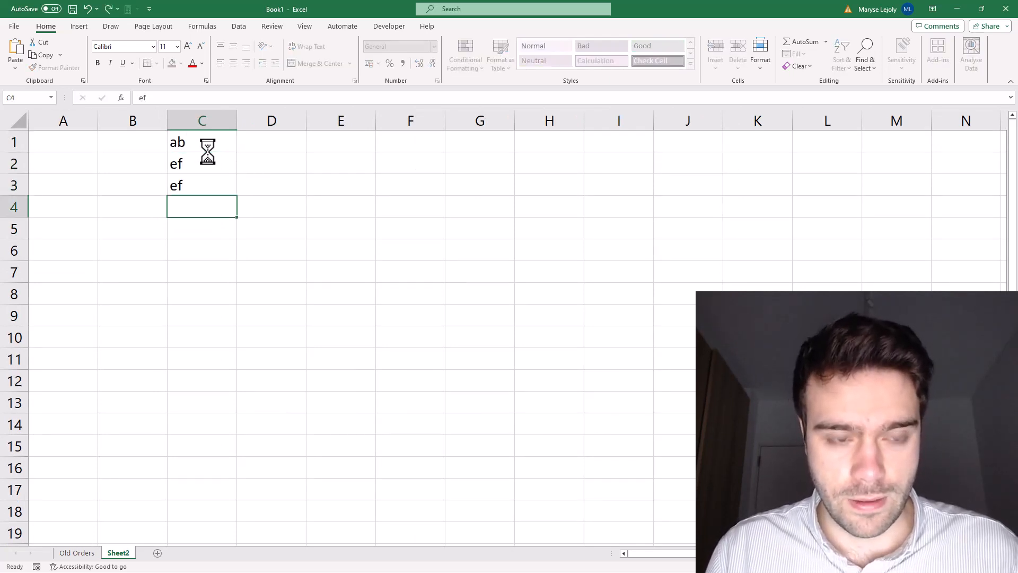
pyautogui.write('cd')
pyautogui.press('Return')
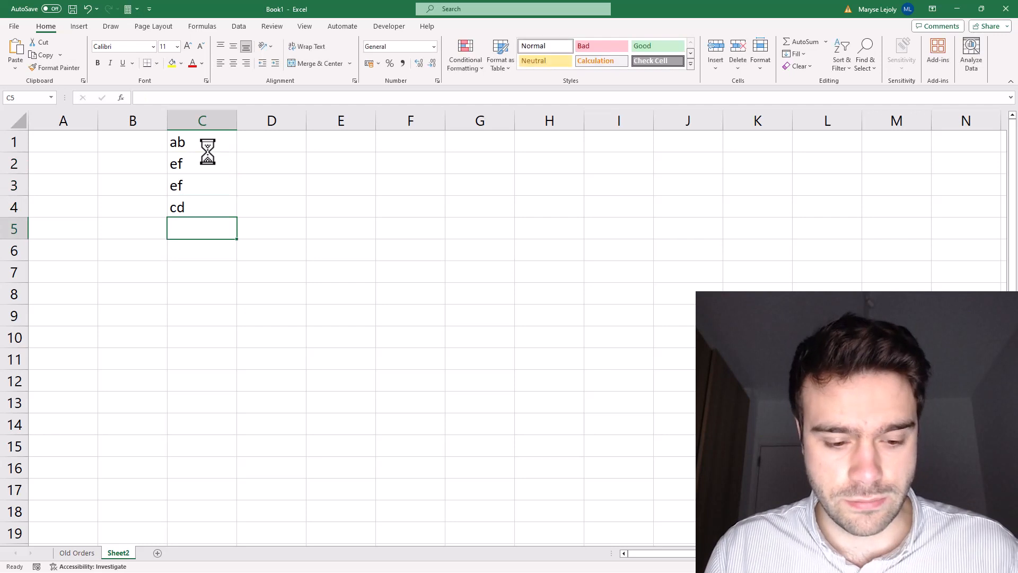
pyautogui.write('ef')
pyautogui.press('Return')
pyautogui.write('dy')
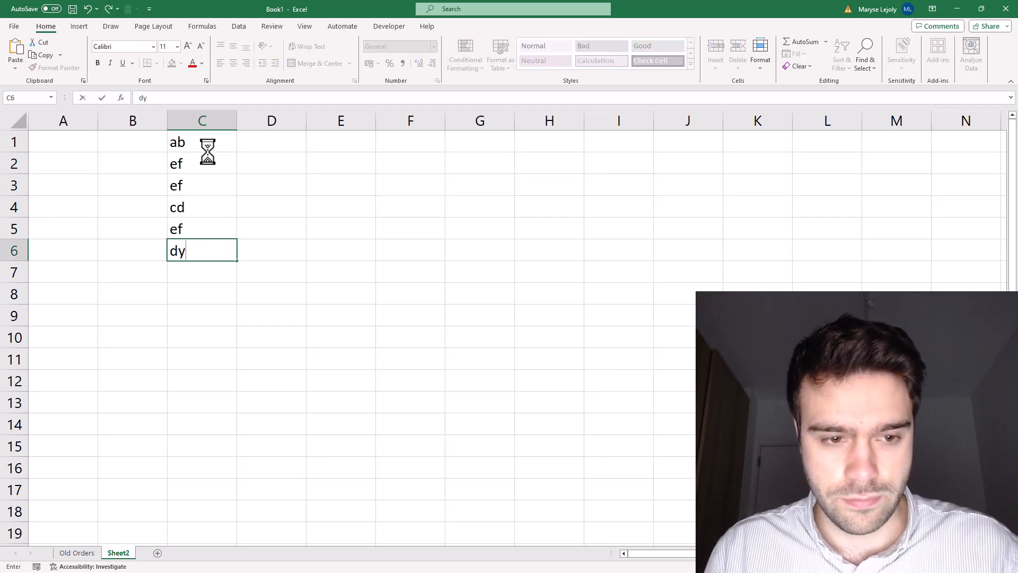
pyautogui.press('Return')
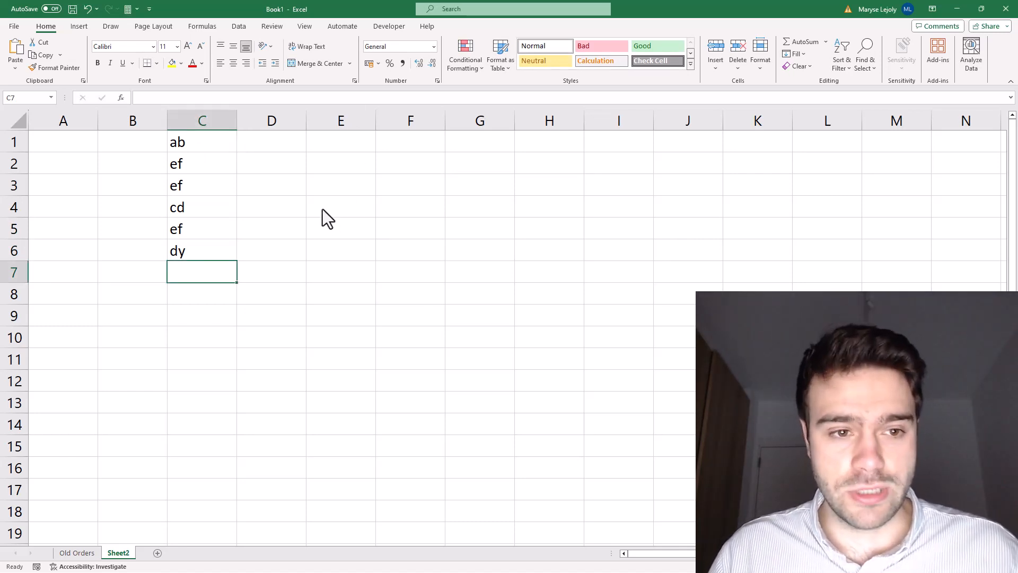
# - Enter =IF(COUNTIF(C$1:C1, C2) > 0, TEXT(TODAY(), "mmmm"), IF(ISNUMBER(MATCH(C2, 'Old Orders'!C:C, 0)), "Reorder", "")) in D2
pyautogui.click(266, 162)
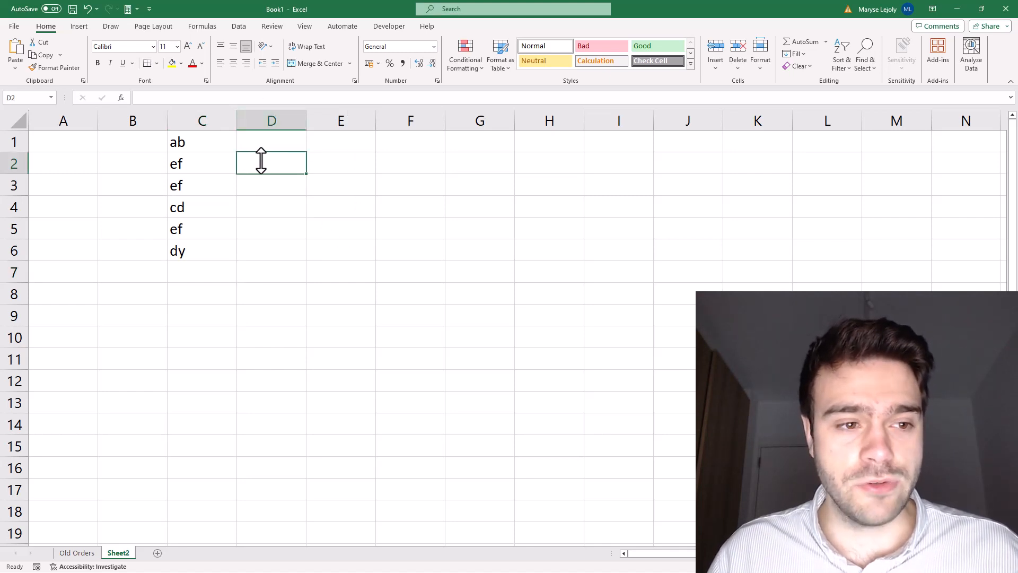
pyautogui.click(288, 102)
pyautogui.hotkey('ctrl', 'v')
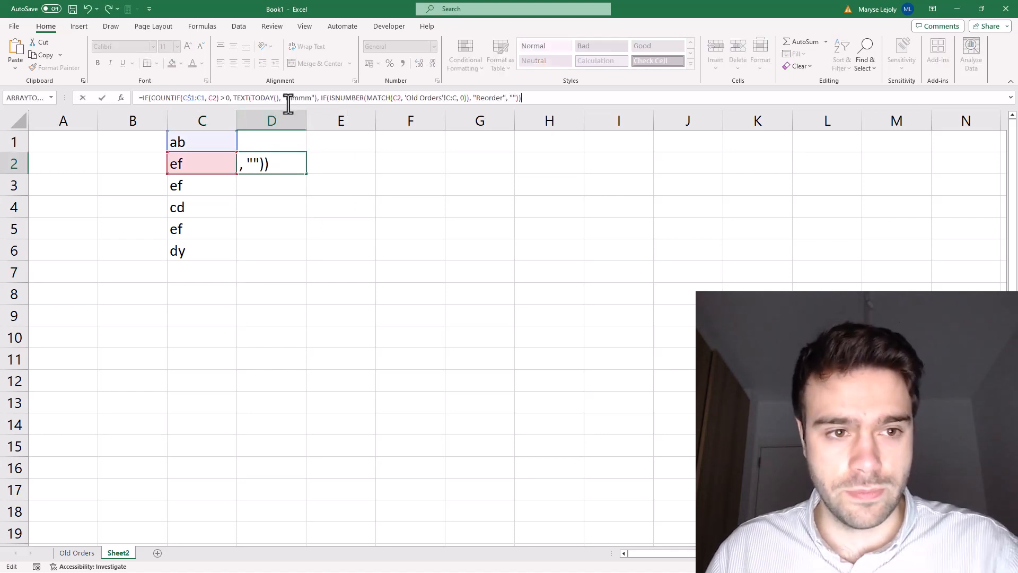
pyautogui.press('Return')
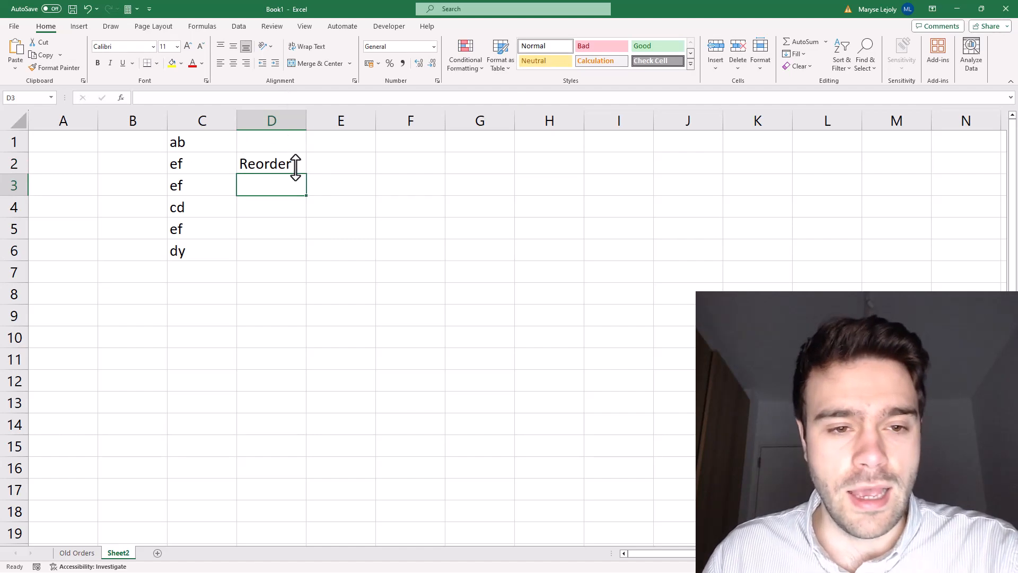
# - Fill the D2 formula down through cell D6
pyautogui.click(294, 167)
pyautogui.moveTo(305, 174); pyautogui.dragTo(300, 257)
pyautogui.moveTo(418, 356); pyautogui.dragTo(420, 359)
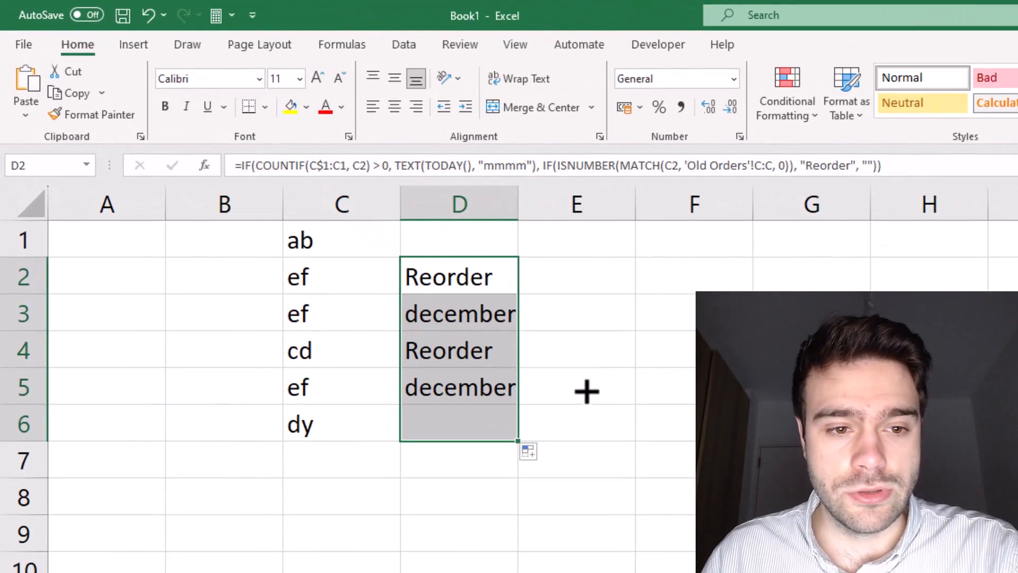
# - Examine the COUNTIF condition and the TEXT part of the formula in D2, leaving the formula as it is
pyautogui.click(463, 287)
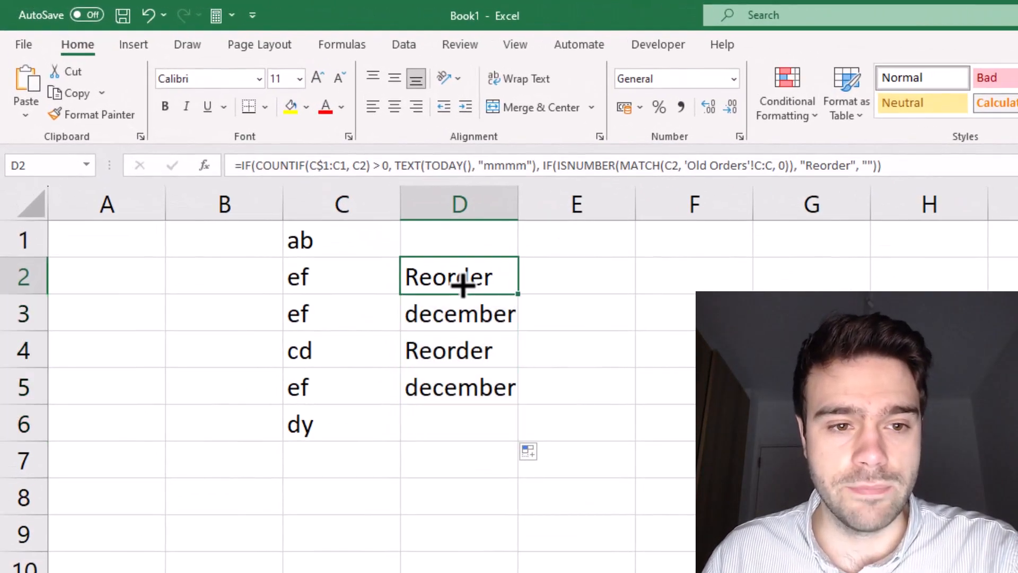
pyautogui.click(295, 166)
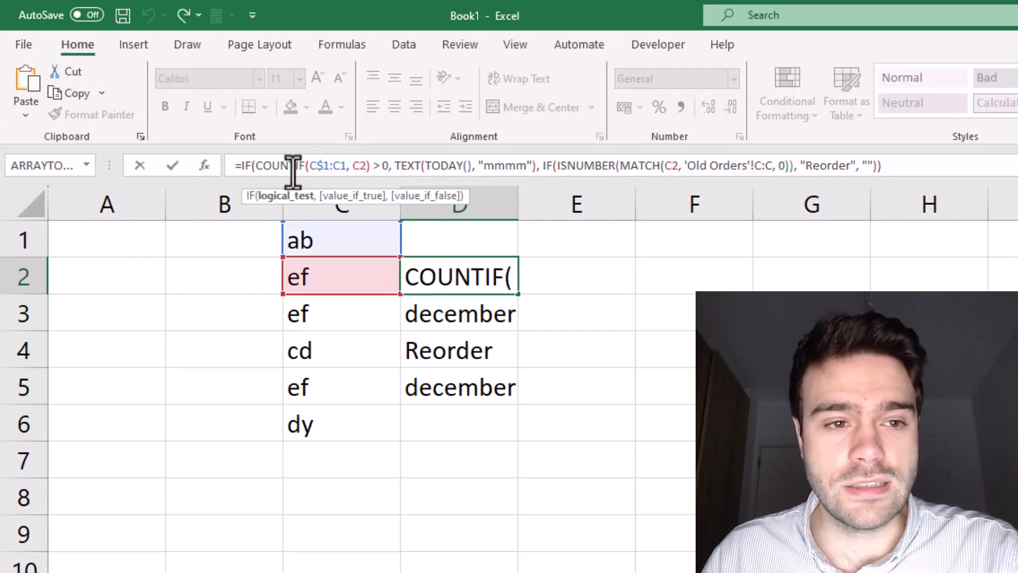
pyautogui.moveTo(256, 169); pyautogui.dragTo(370, 168)
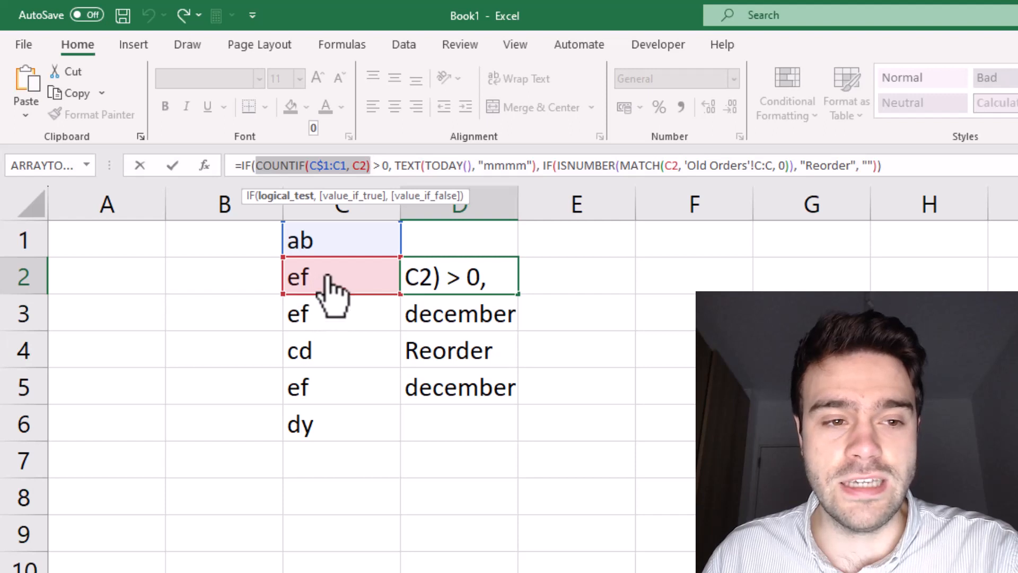
pyautogui.click(438, 165)
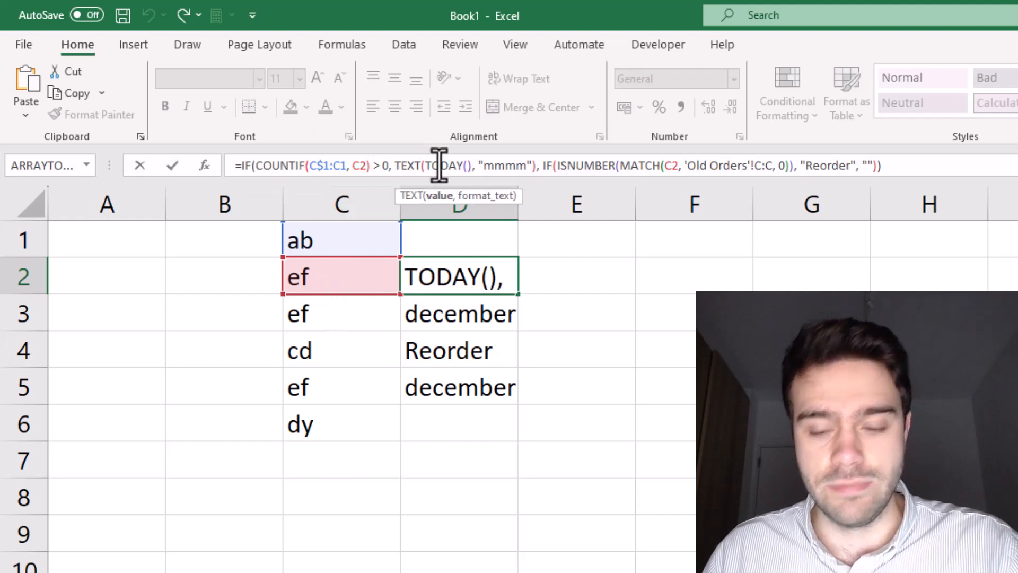
pyautogui.press('Return')
# - Examine the formula in D5: its COUNTIF range and criterion, the > 0 test, and the TEXT(TODAY(), "mmmm") result
pyautogui.click(471, 386)
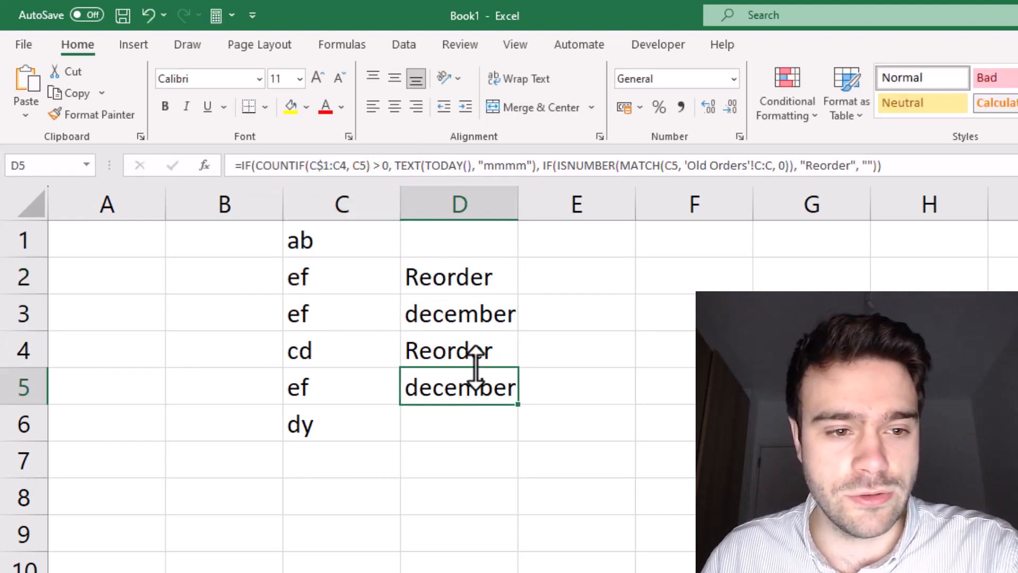
pyautogui.click(418, 166)
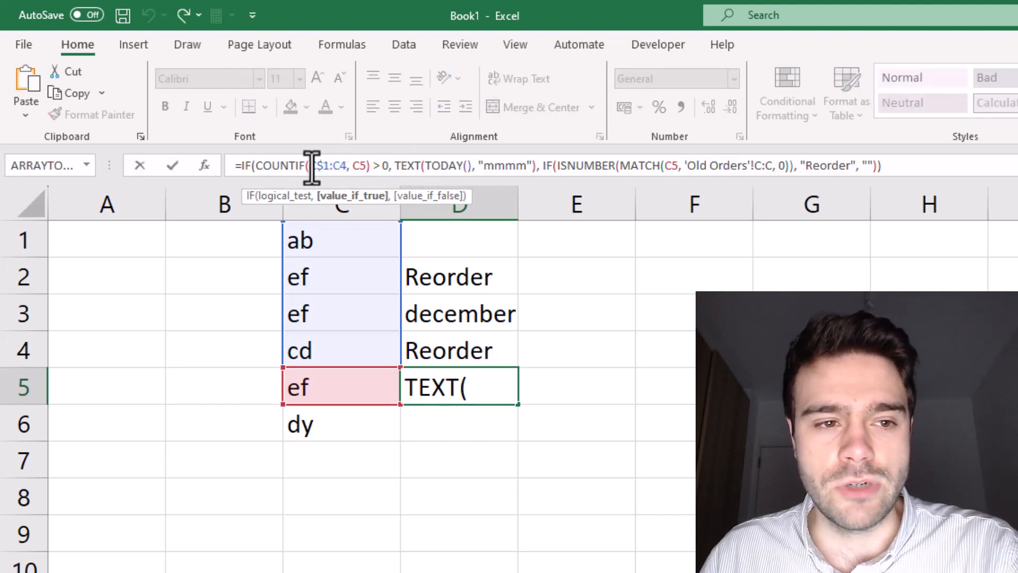
pyautogui.moveTo(310, 166); pyautogui.dragTo(349, 171)
pyautogui.click(369, 166)
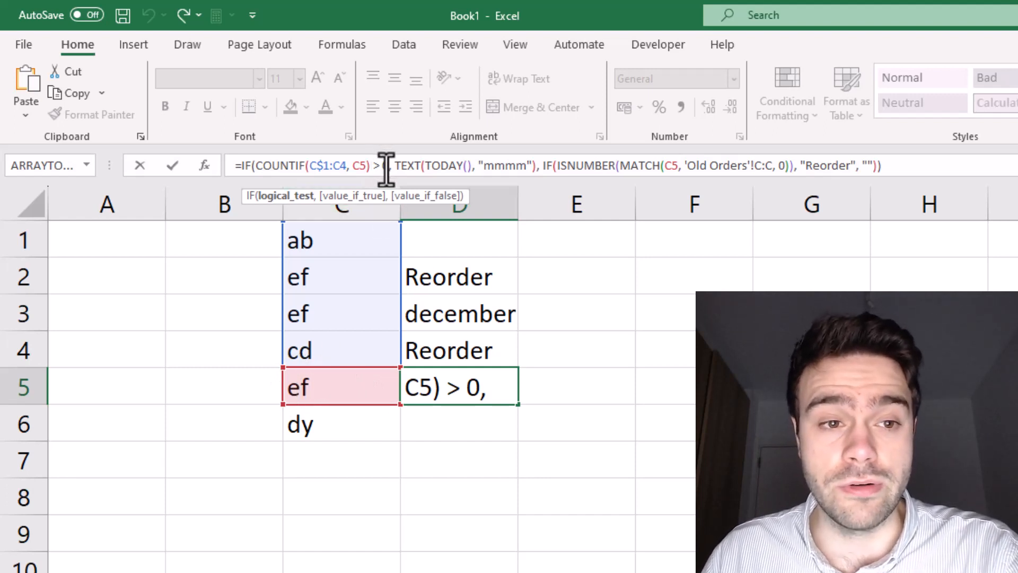
pyautogui.moveTo(388, 170); pyautogui.dragTo(370, 170)
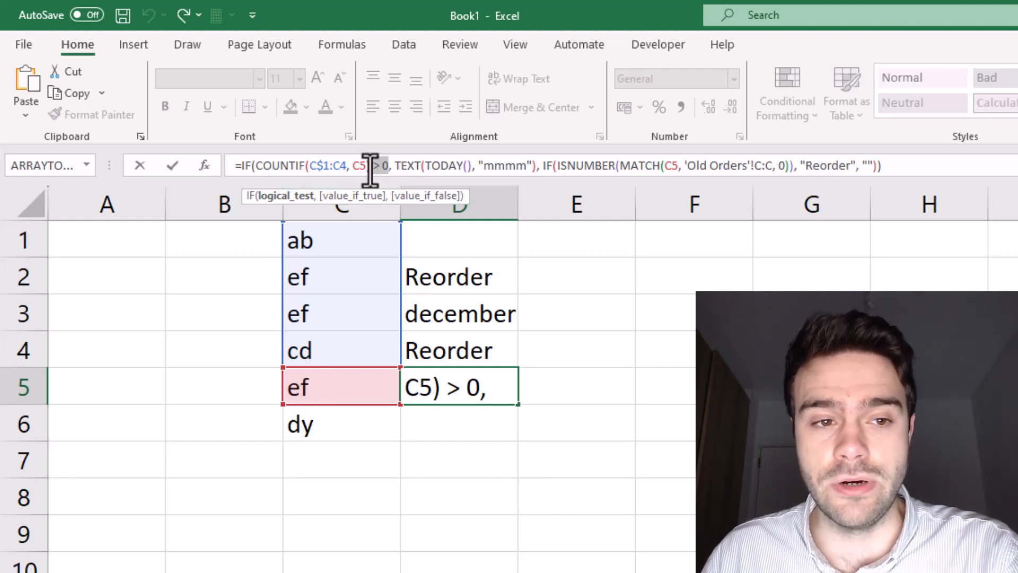
pyautogui.click(352, 166)
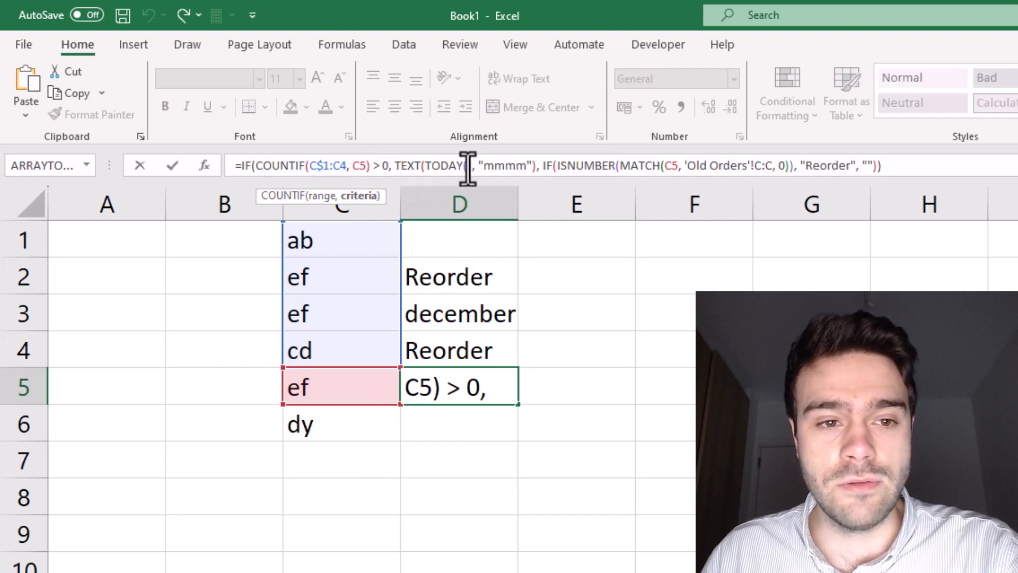
pyautogui.moveTo(471, 166); pyautogui.dragTo(426, 169)
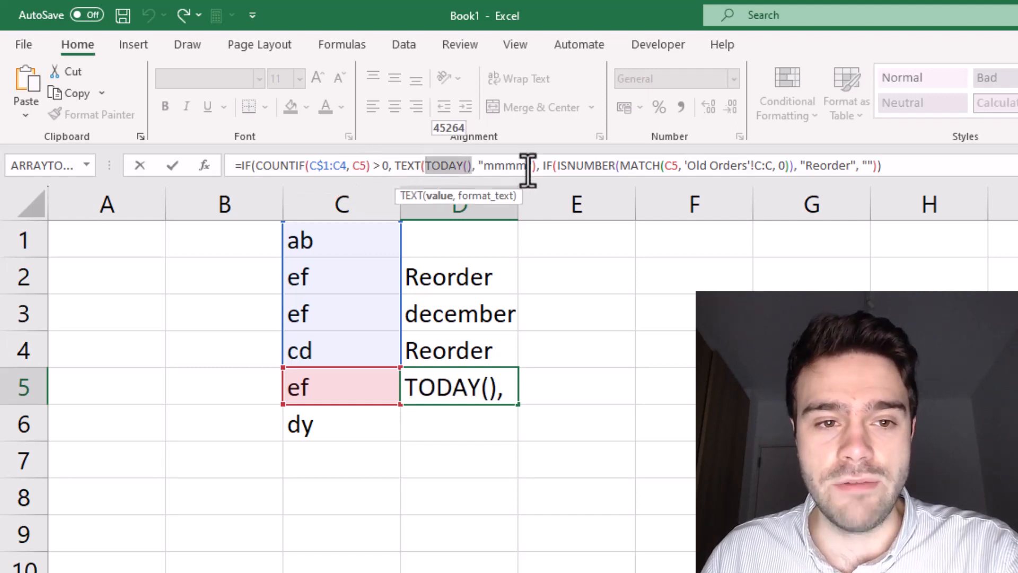
pyautogui.moveTo(535, 165); pyautogui.dragTo(395, 165)
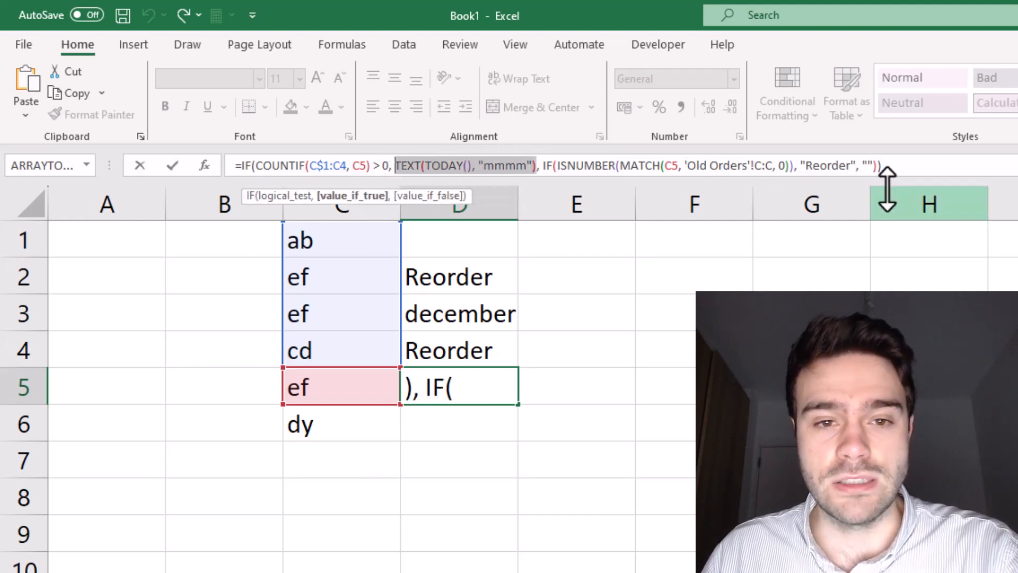
pyautogui.click(908, 164)
pyautogui.press('Return')
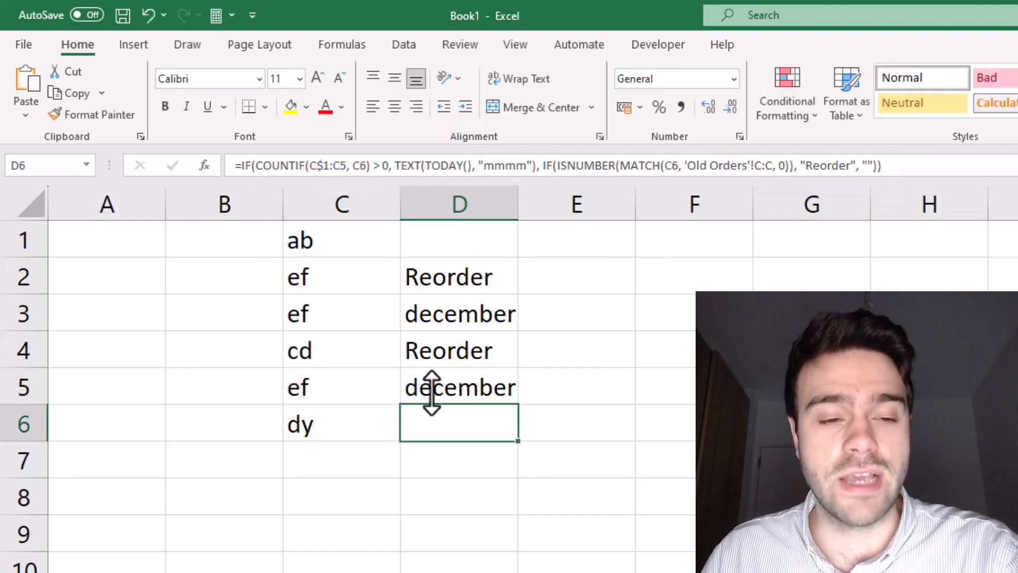
# - Examine the nested IF in D4: the MATCH of C4 against 'Old Orders'!C:C, the ISNUMBER test, and the "Reorder" and "" results
pyautogui.click(435, 386)
pyautogui.click(407, 358)
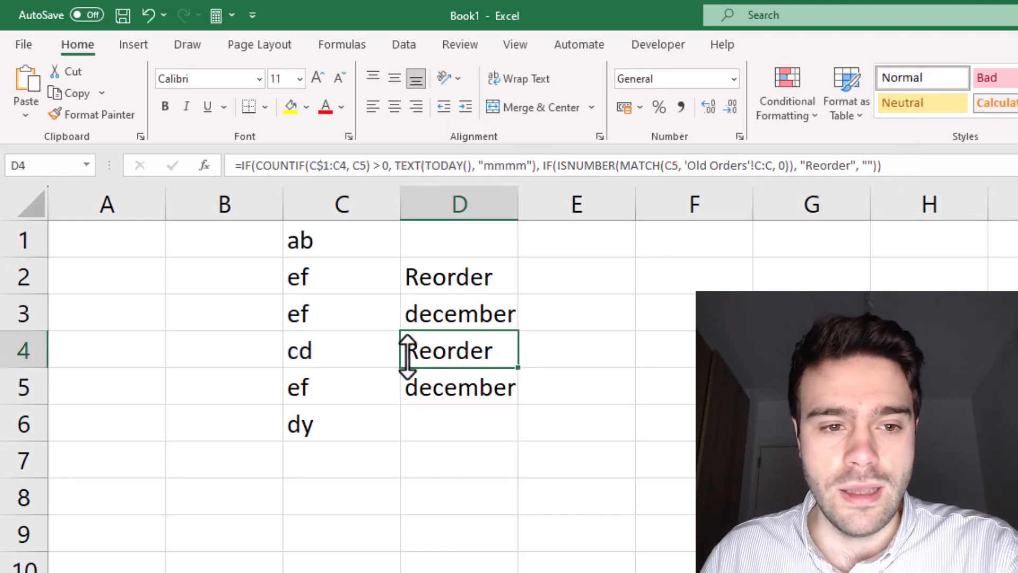
pyautogui.press('F2')
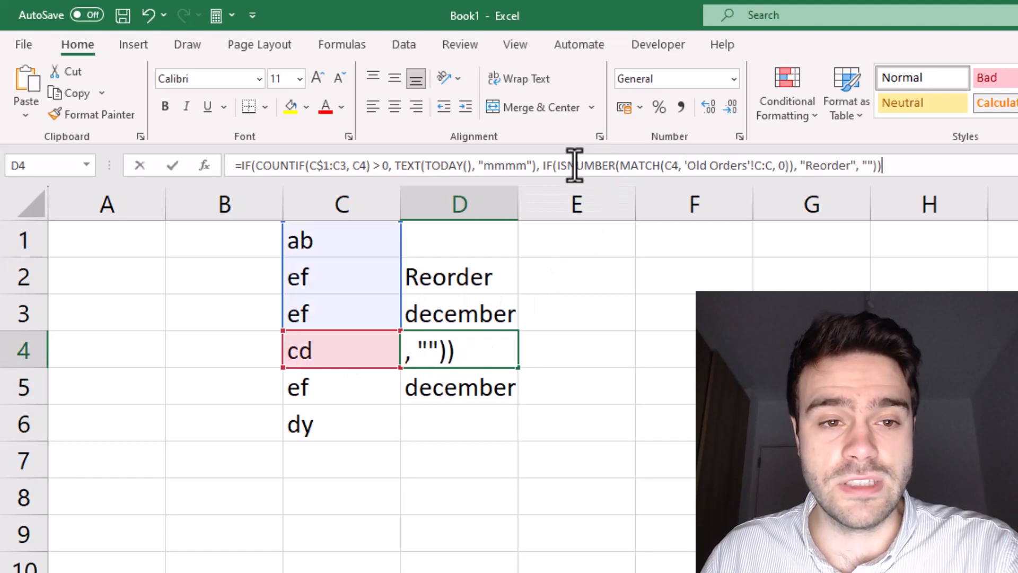
pyautogui.click(574, 165)
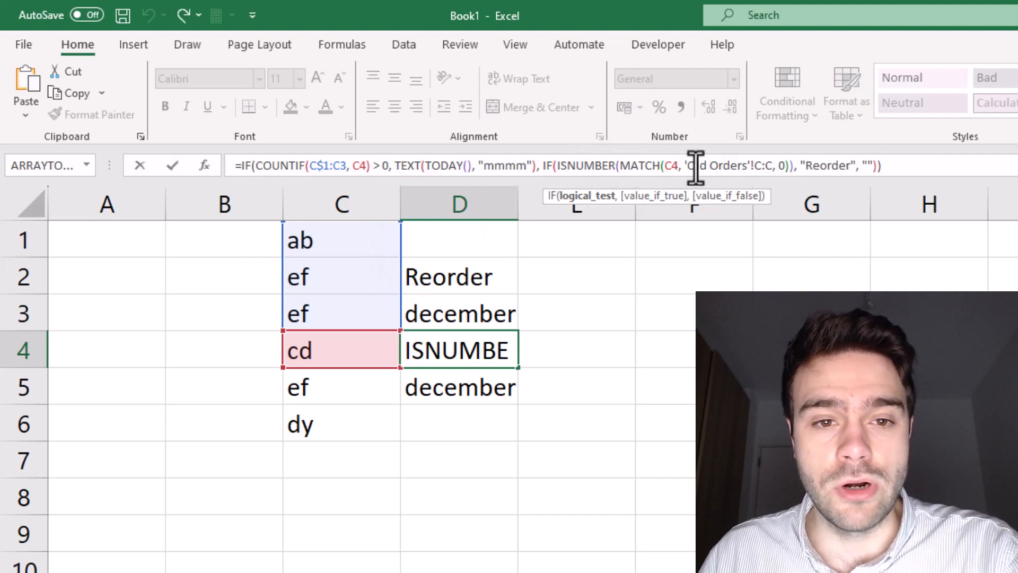
pyautogui.moveTo(721, 170); pyautogui.dragTo(755, 175)
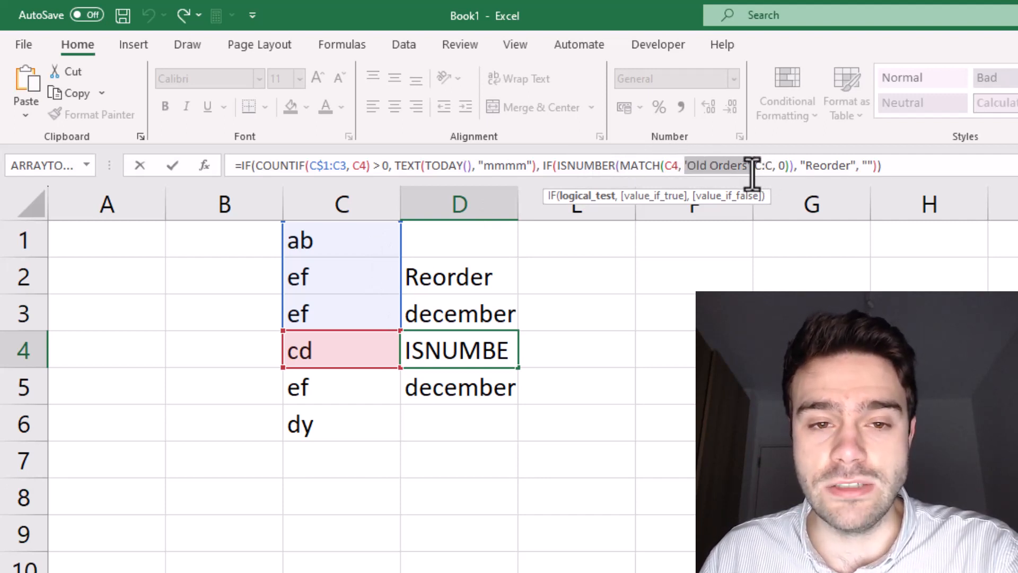
pyautogui.keyDown('shift'); pyautogui.click(773, 170); pyautogui.keyUp('shift')
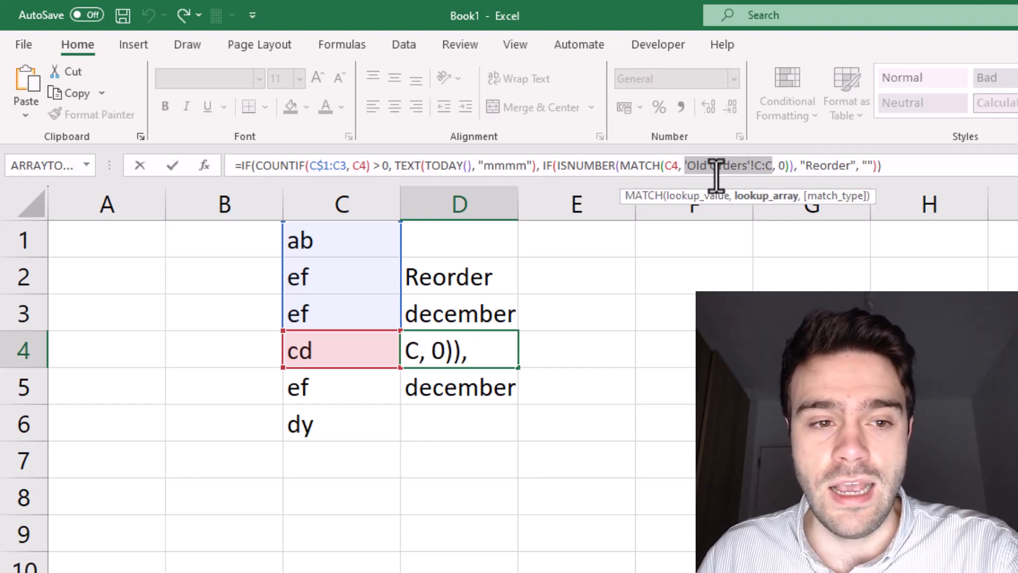
pyautogui.moveTo(680, 169); pyautogui.dragTo(666, 169)
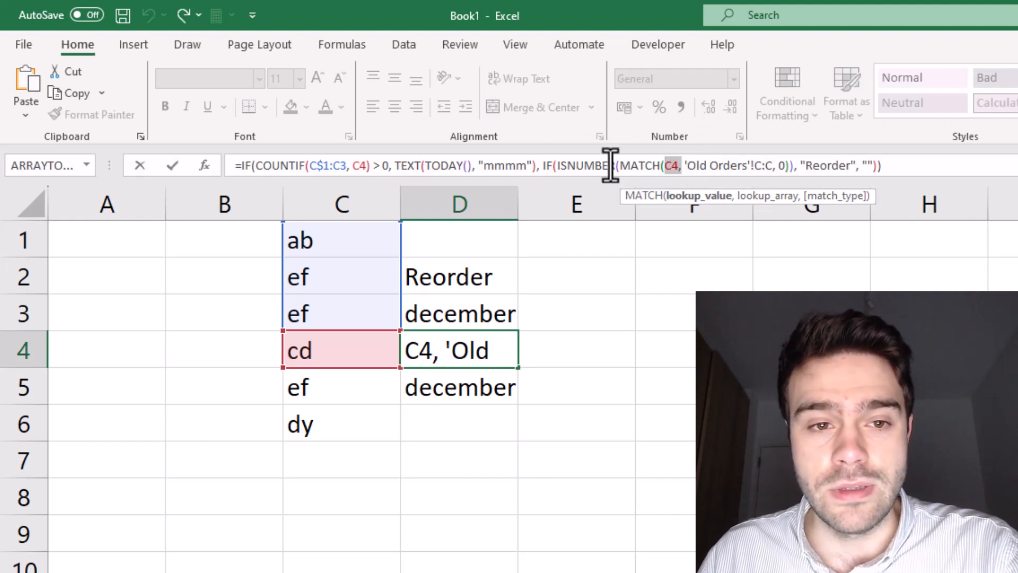
pyautogui.moveTo(617, 166); pyautogui.dragTo(790, 168)
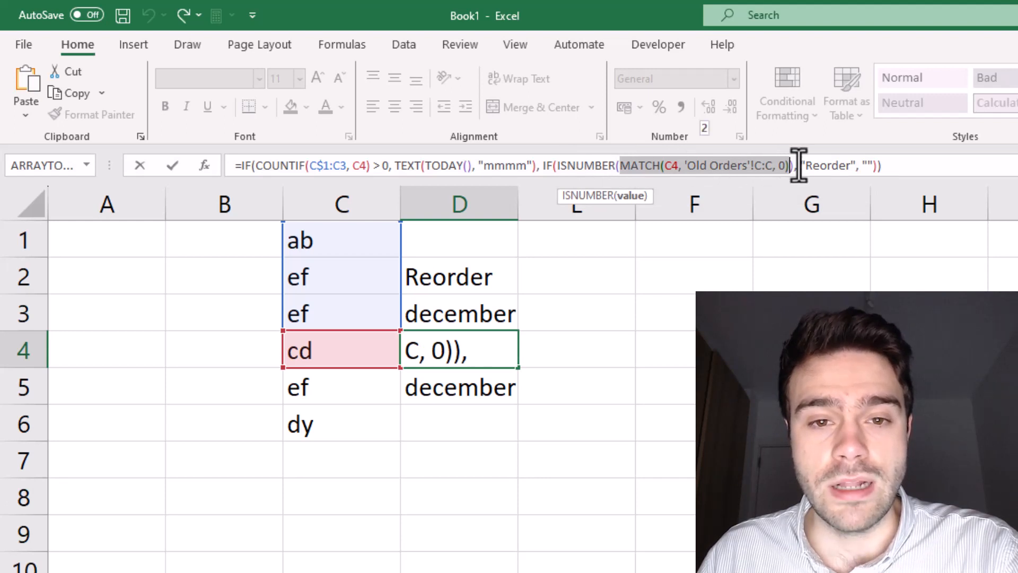
pyautogui.moveTo(856, 165); pyautogui.dragTo(800, 165)
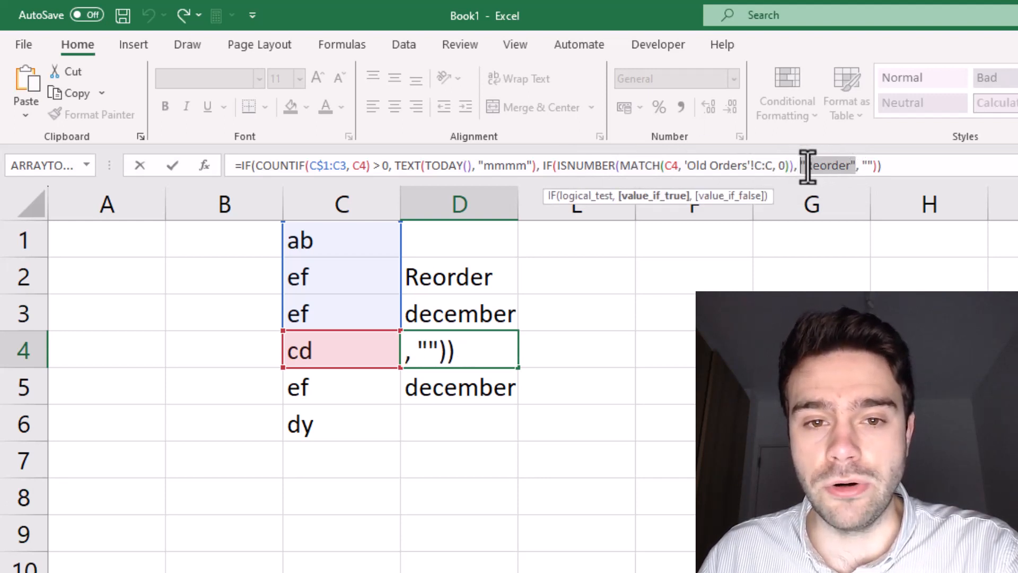
pyautogui.moveTo(863, 165); pyautogui.dragTo(876, 165)
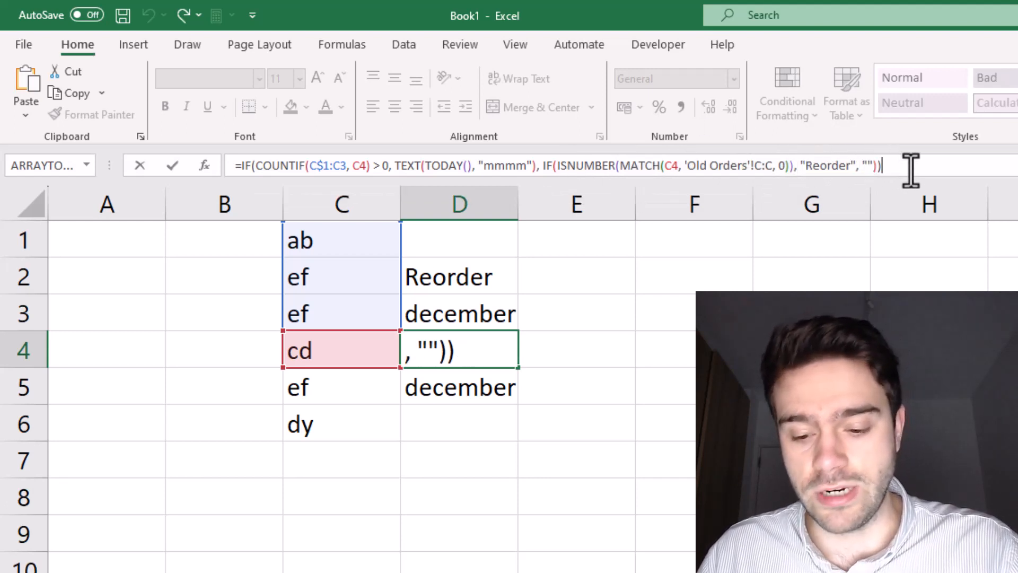
pyautogui.press('Return')
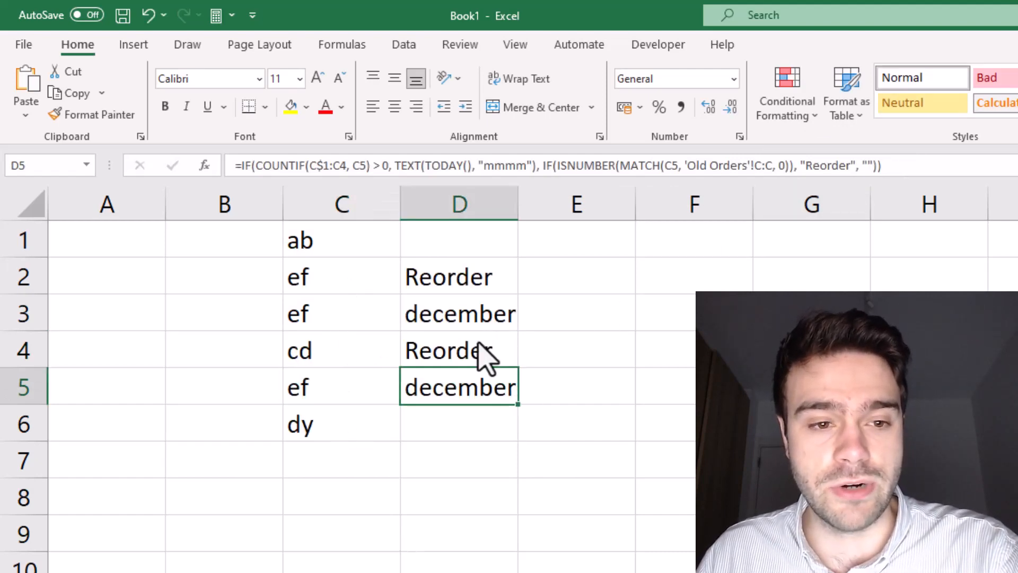
pyautogui.click(484, 355)
pyautogui.click(432, 422)
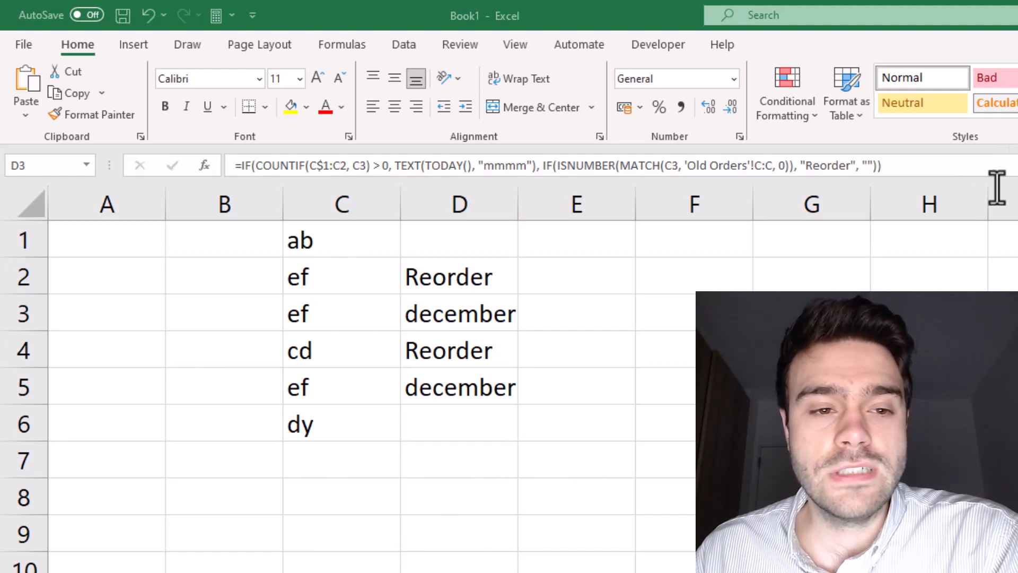
pyautogui.click(453, 327)
pyautogui.click(422, 356)
pyautogui.moveTo(483, 276); pyautogui.dragTo(484, 454)
# - Examine the cell references in the D4 formula: the COUNTIF range C$1:C3, its criterion C4, and the MATCH arguments
pyautogui.click(480, 351)
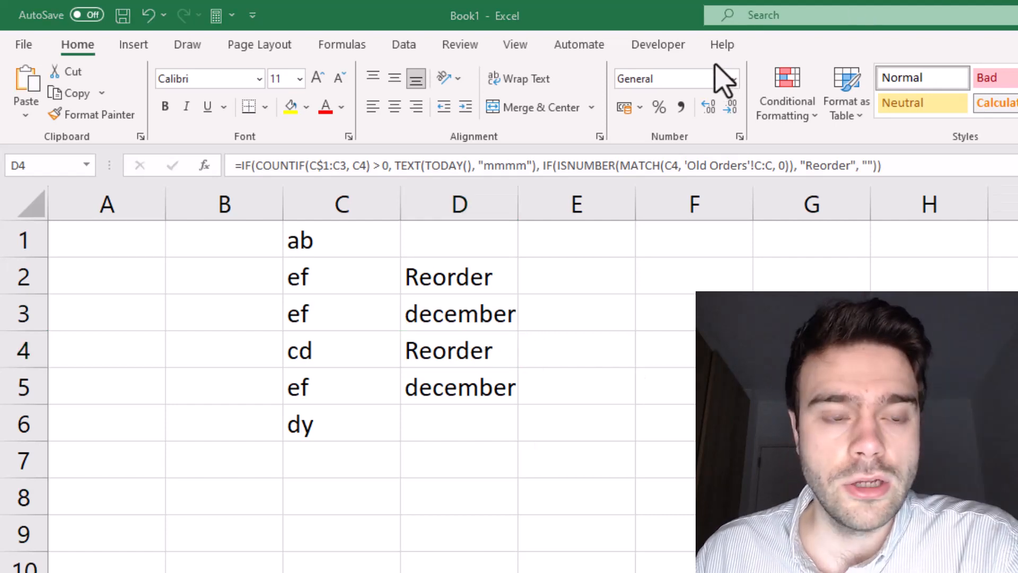
pyautogui.click(313, 166)
pyautogui.moveTo(367, 166); pyautogui.dragTo(310, 166)
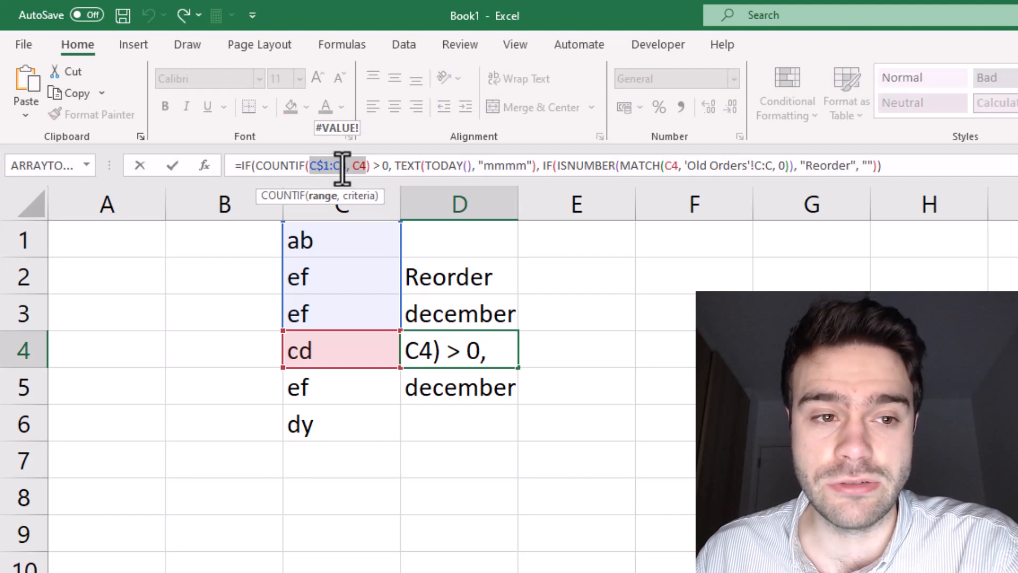
pyautogui.moveTo(345, 166); pyautogui.dragTo(332, 166)
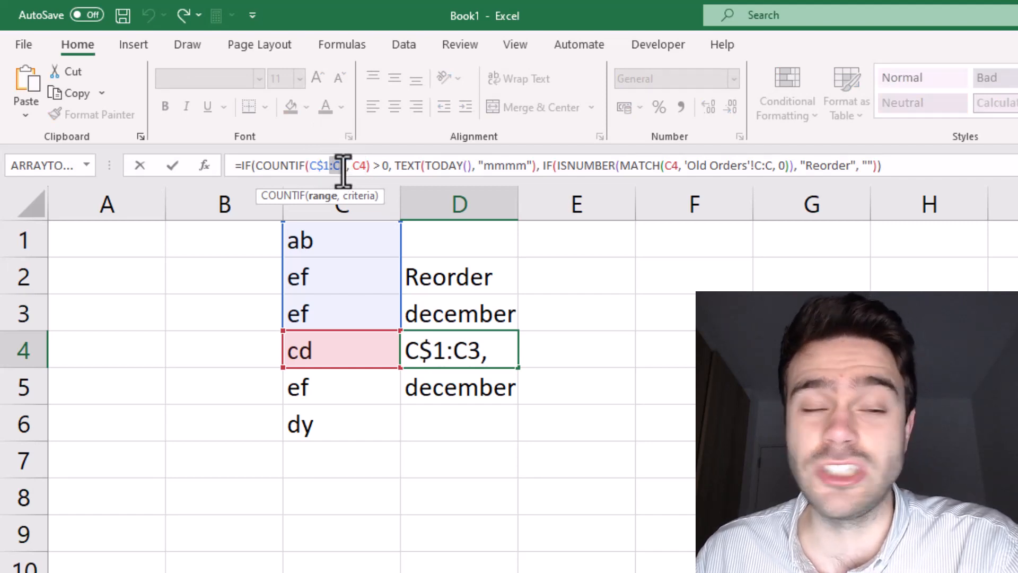
pyautogui.click(353, 168)
pyautogui.moveTo(354, 166); pyautogui.dragTo(371, 166)
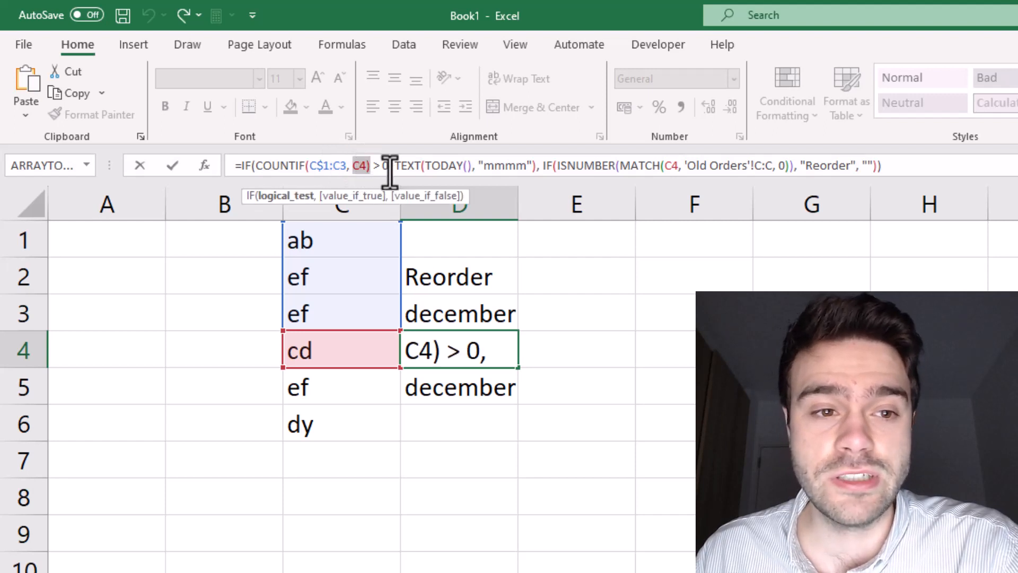
pyautogui.click(671, 165)
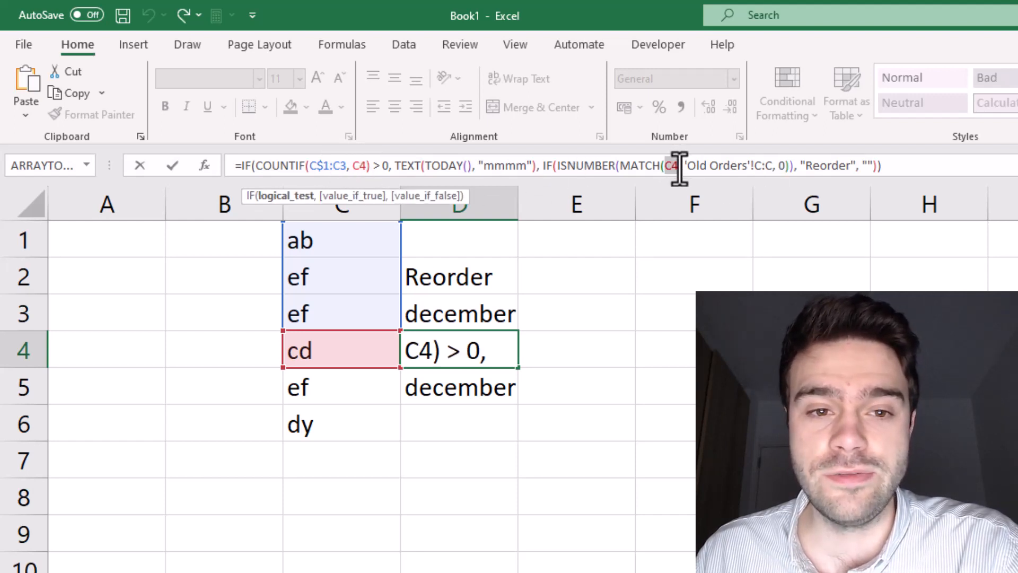
pyautogui.click(710, 165)
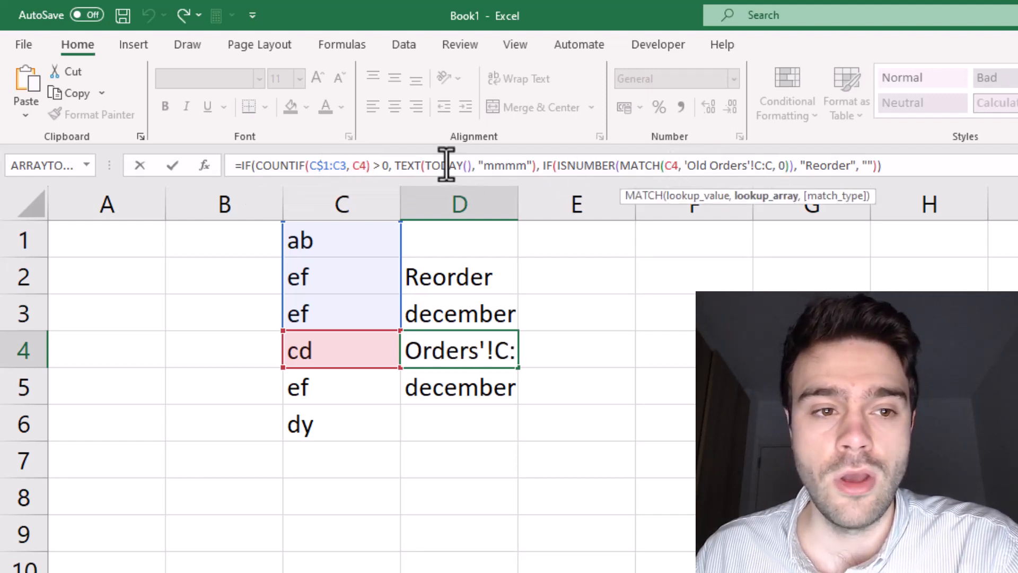
# - Replace the COUNTIF criterion C4 in the D4 formula with INDIRECT("C"&ROW())
pyautogui.click(365, 165)
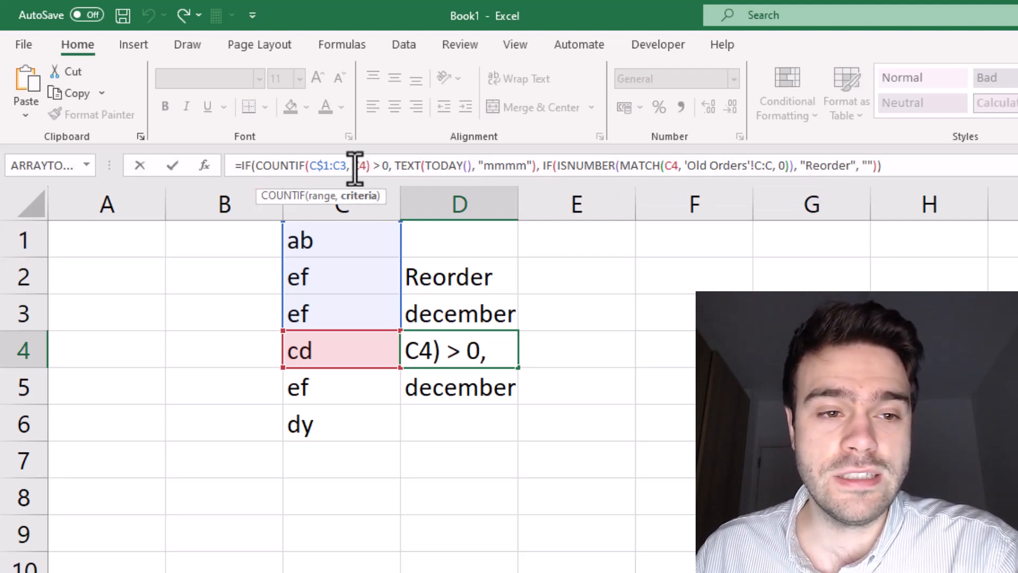
pyautogui.write('INDREC')
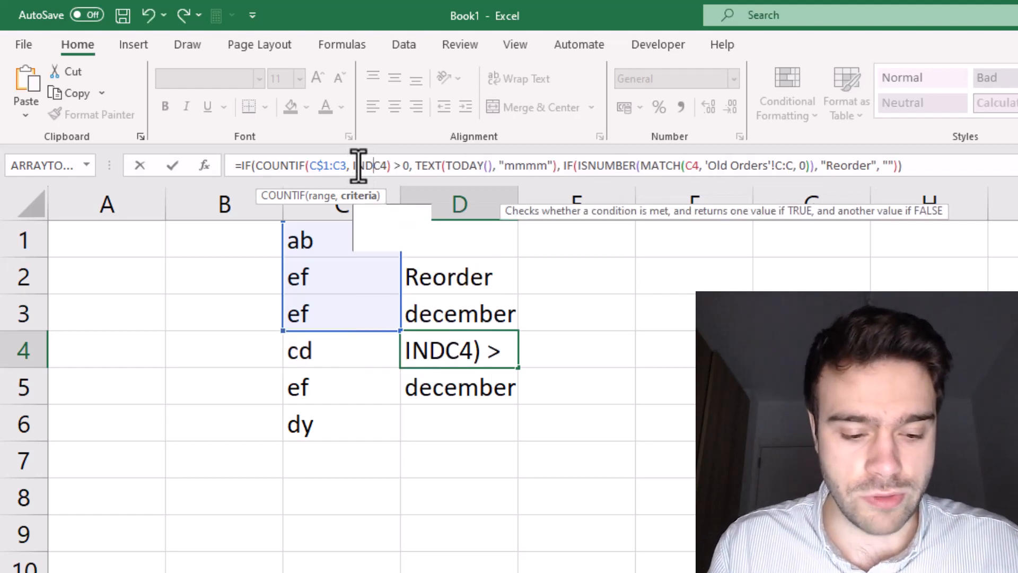
pyautogui.press('BackSpace')
pyautogui.press('BackSpace')
pyautogui.press('BackSpace')
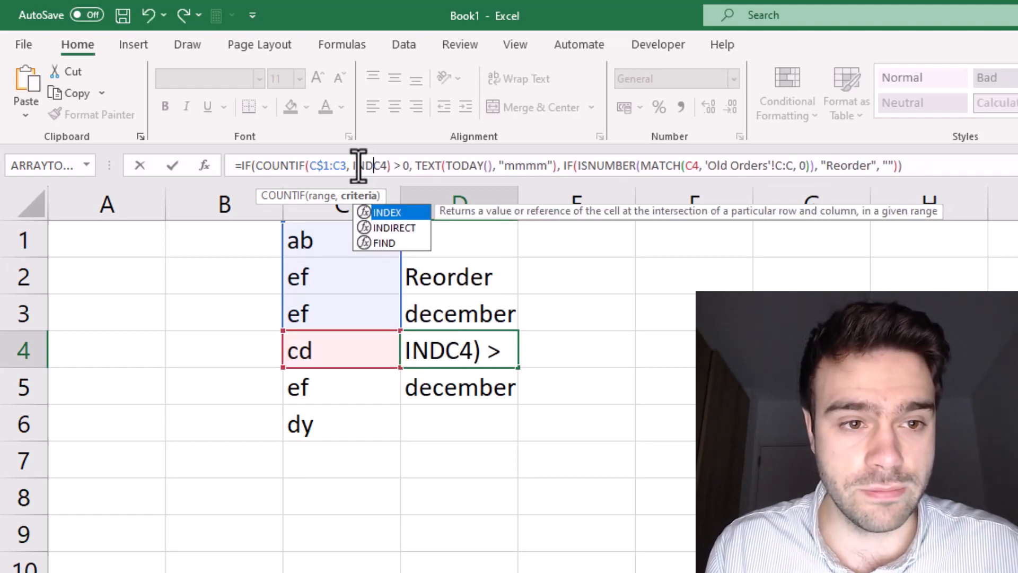
pyautogui.write('IRECT')
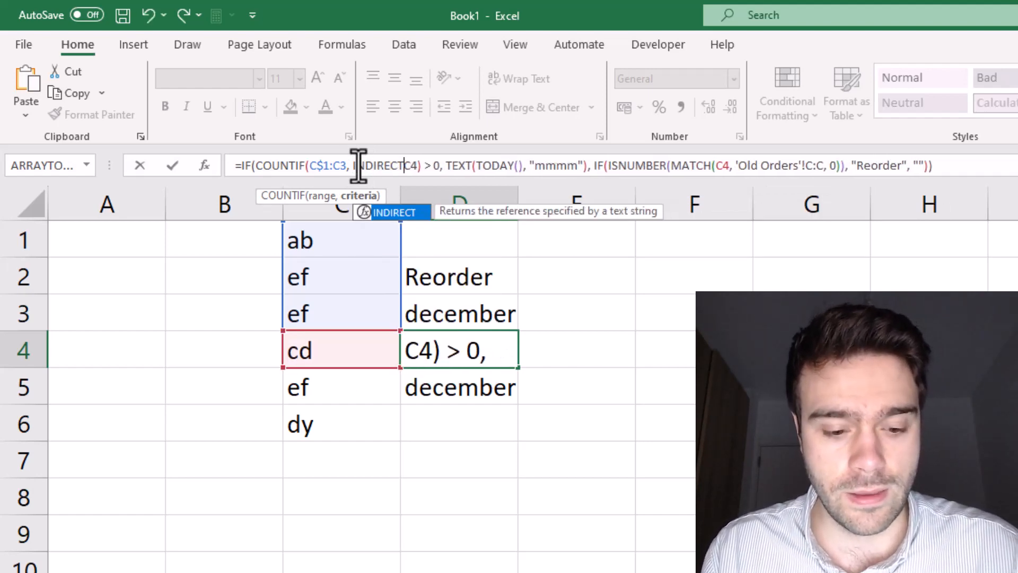
pyautogui.write('("')
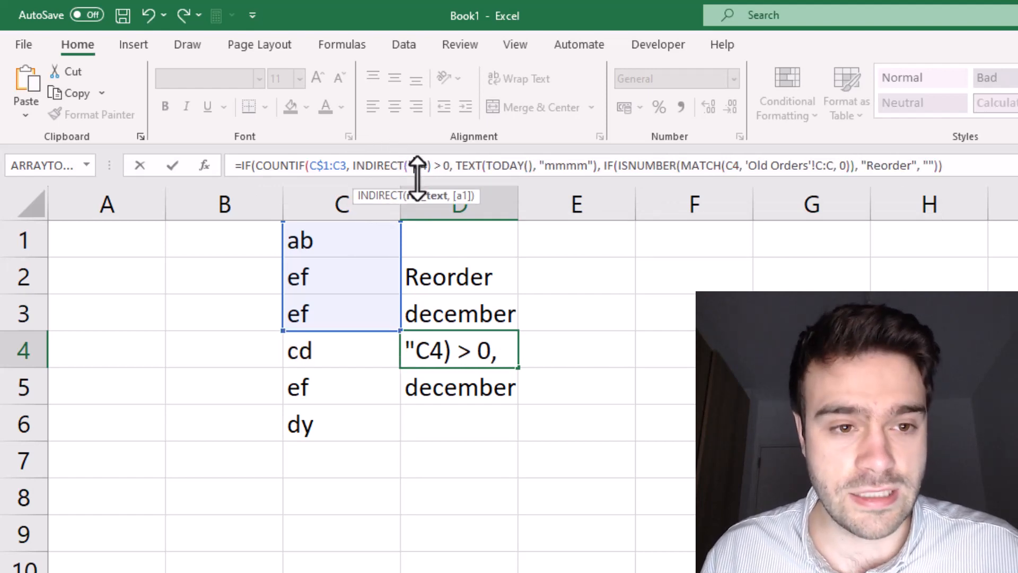
pyautogui.click(420, 165)
pyautogui.write('"')
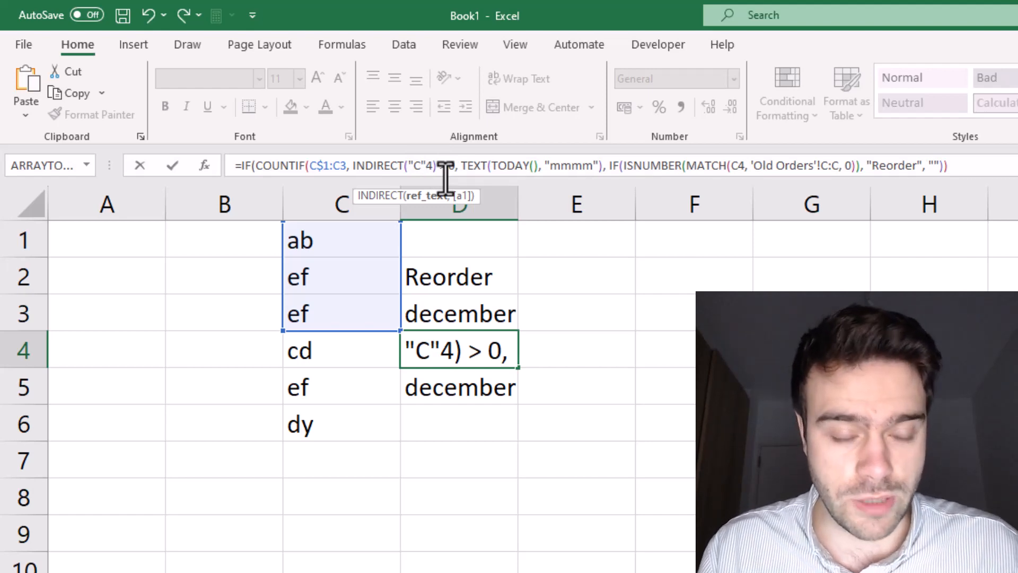
pyautogui.write('&')
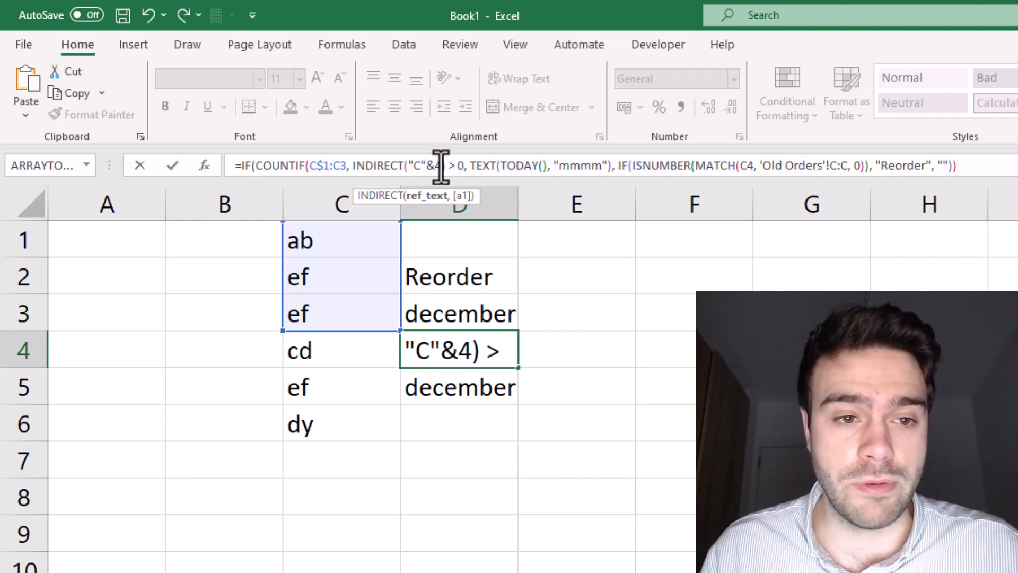
pyautogui.press('BackSpace')
pyautogui.write('ROW()')
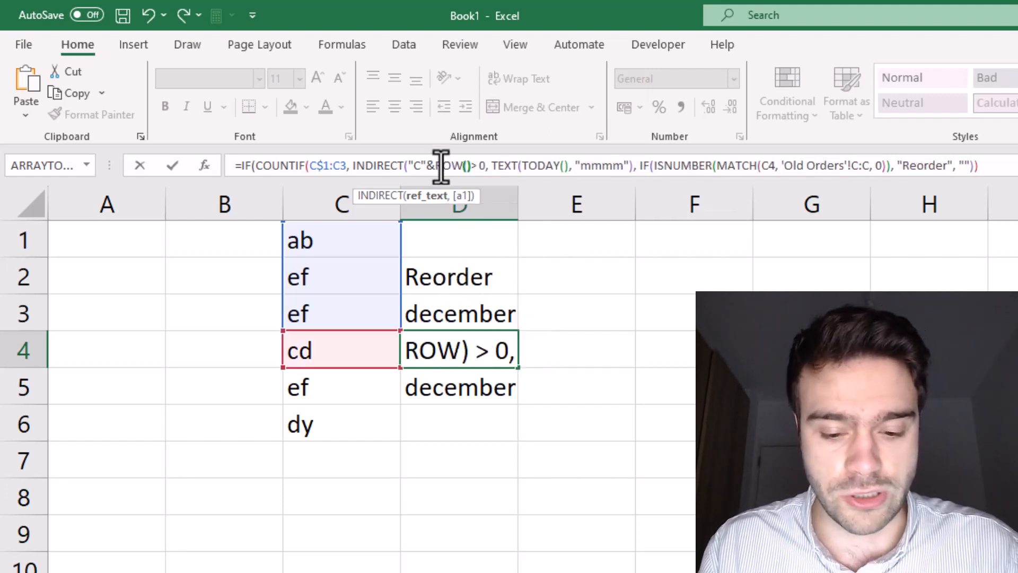
pyautogui.press('Right')
pyautogui.press('Right')
pyautogui.press('Right')
pyautogui.press('Right')
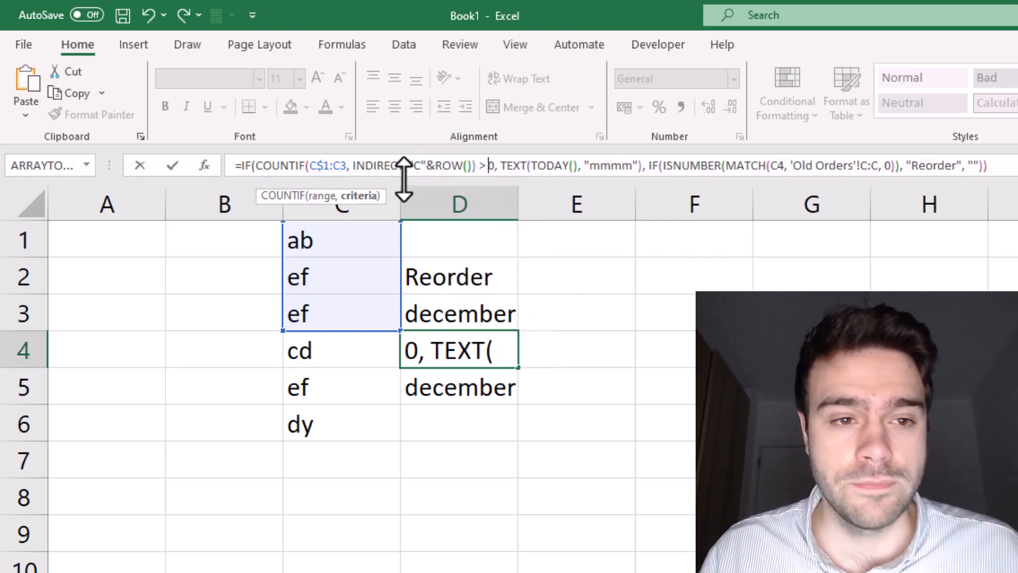
# - Copy the INDIRECT("C"&ROW()) expression over the MATCH lookup value C4 in the D4 formula
pyautogui.moveTo(350, 168); pyautogui.dragTo(477, 175)
pyautogui.hotkey('ctrl', 'c')
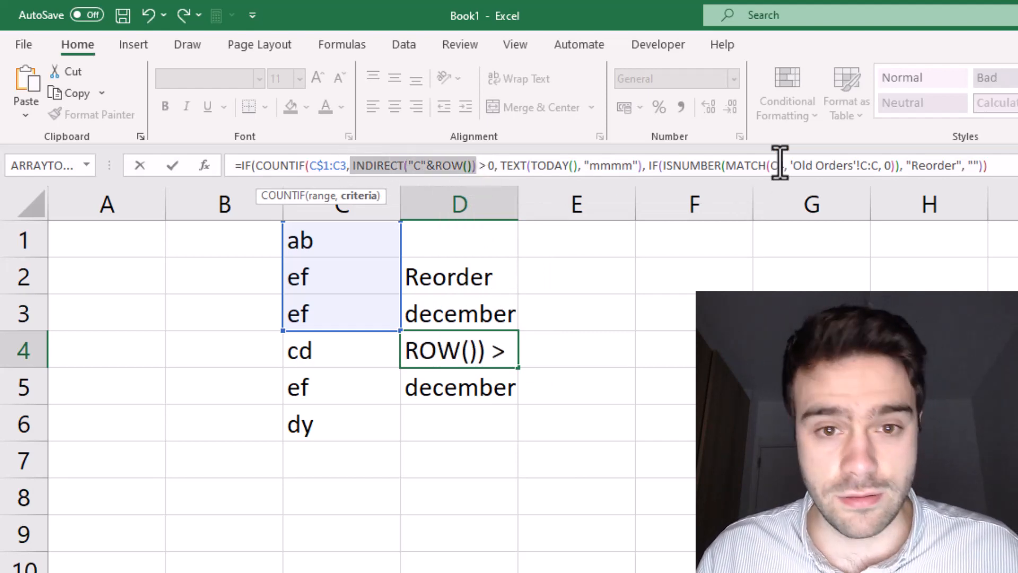
pyautogui.doubleClick(775, 165)
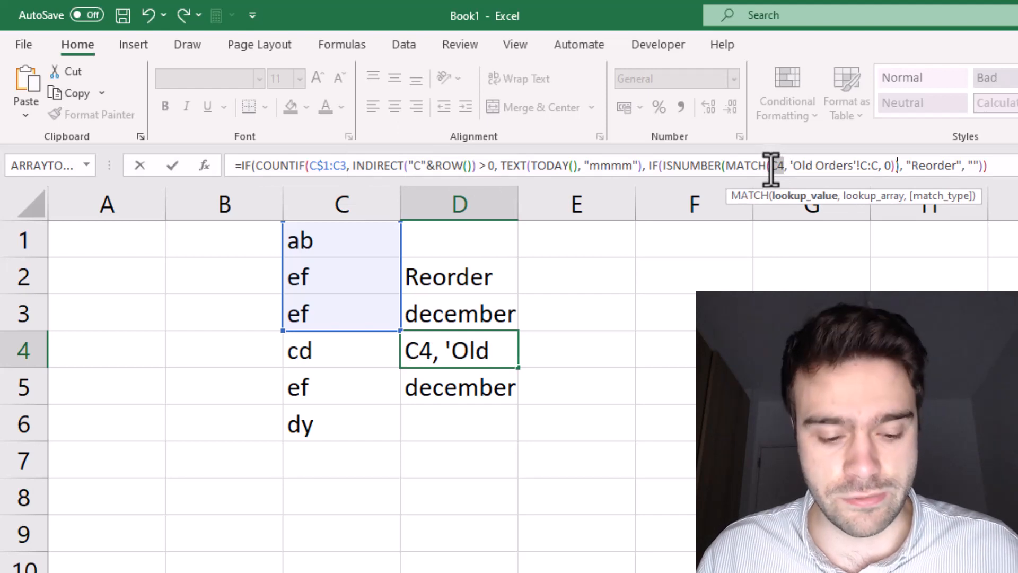
pyautogui.hotkey('ctrl', 'v')
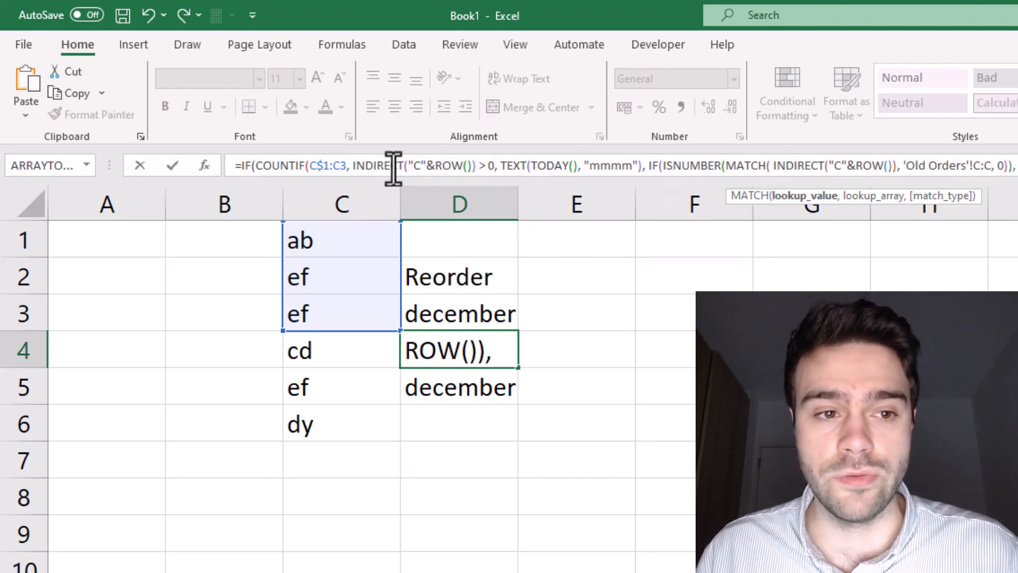
# - Insert a copy of INDIRECT("C"&ROW()) directly before the COUNTIF range C$1:C3 in the D4 formula
pyautogui.click(346, 165)
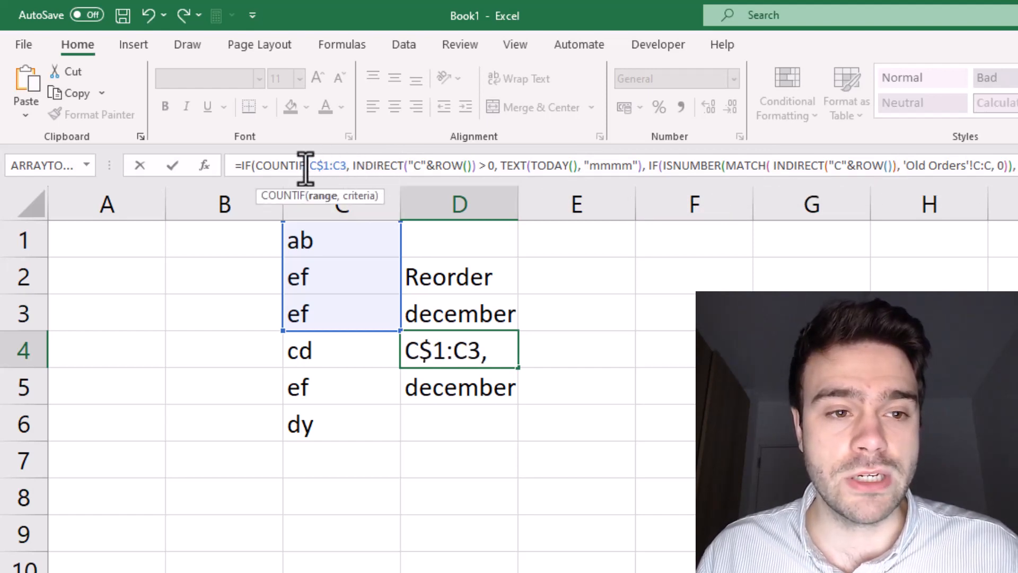
pyautogui.moveTo(307, 166); pyautogui.dragTo(351, 166)
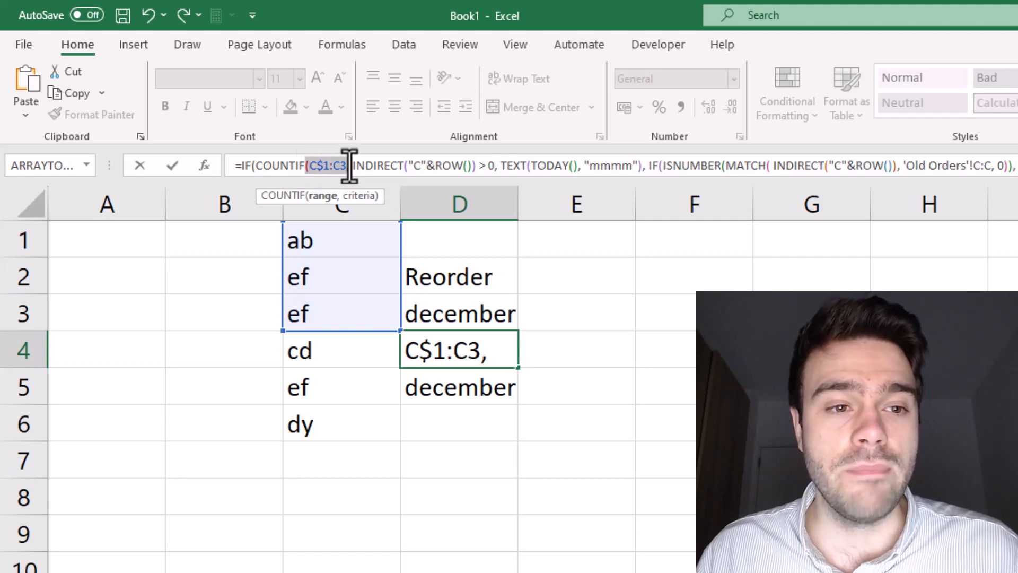
pyautogui.click(365, 165)
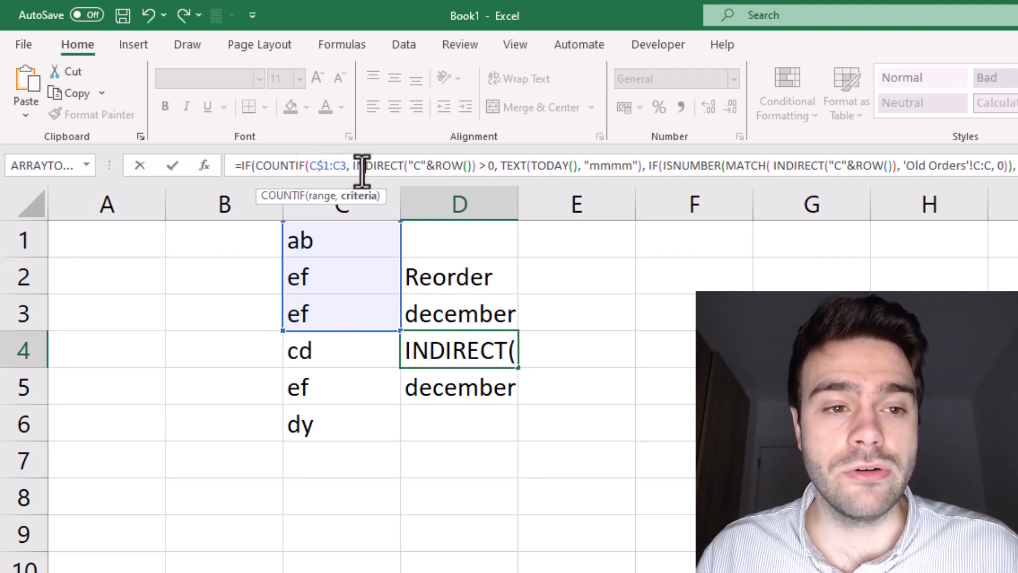
pyautogui.click(312, 165)
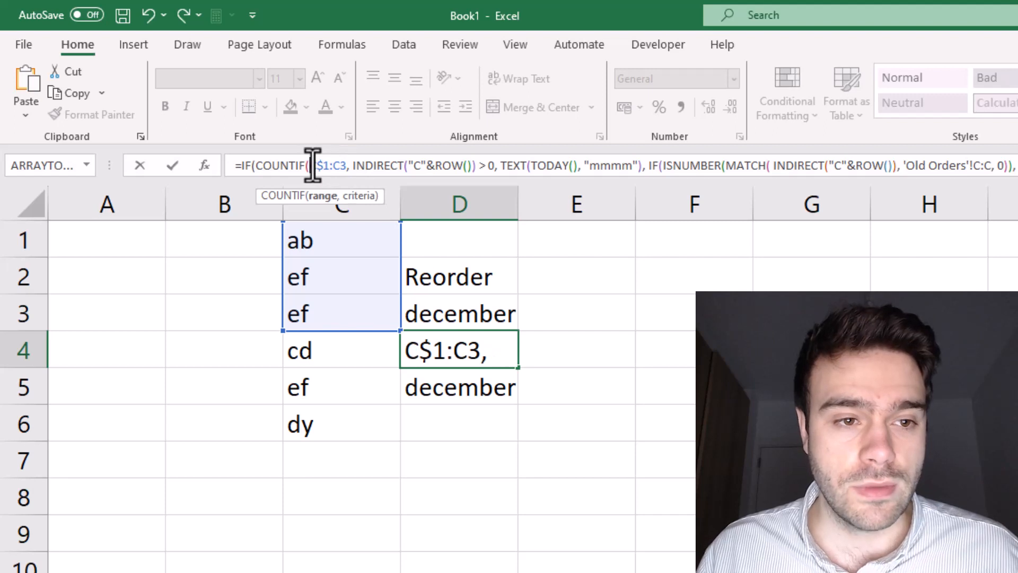
pyautogui.hotkey('ctrl', 'v')
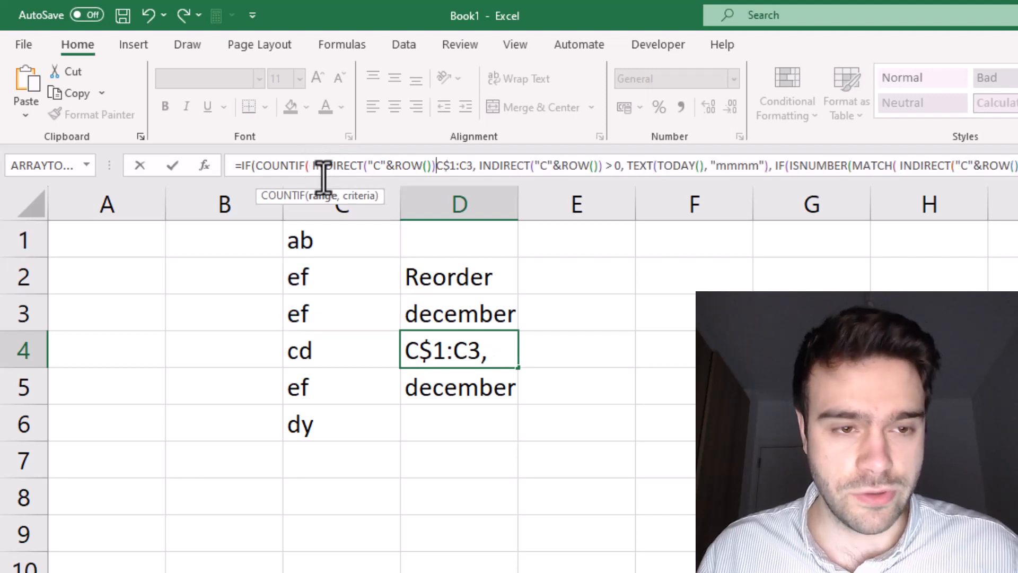
# - Change the inserted range expression in the D4 COUNTIF to INDIRECT("C$1:C"&ROW()-1)
pyautogui.click(378, 165)
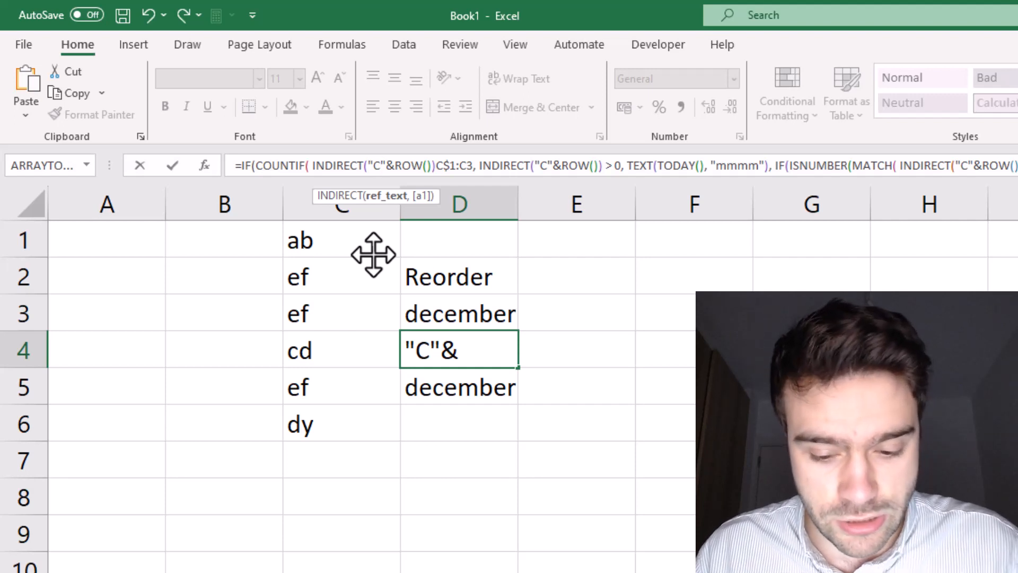
pyautogui.write('$1')
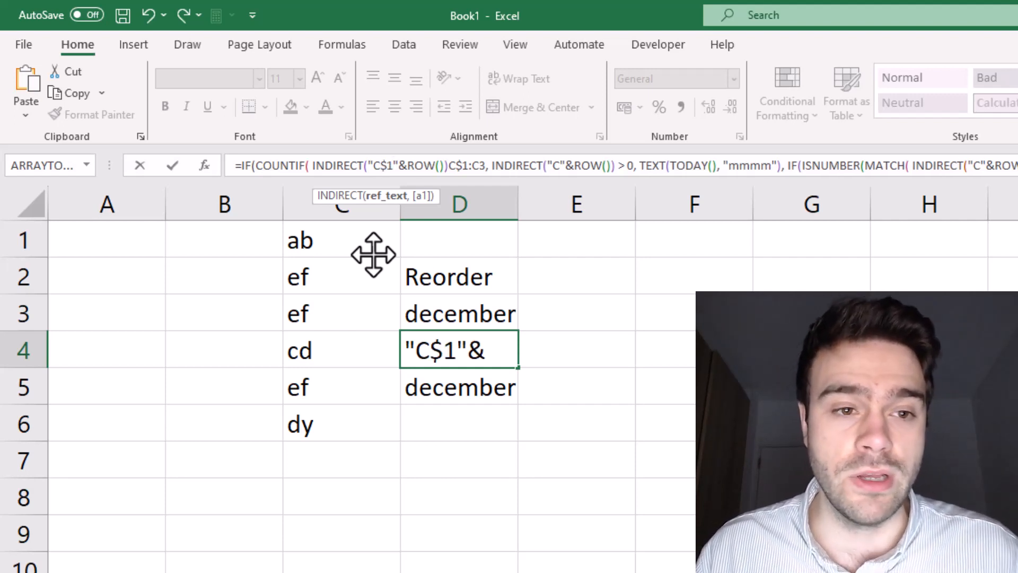
pyautogui.write(':')
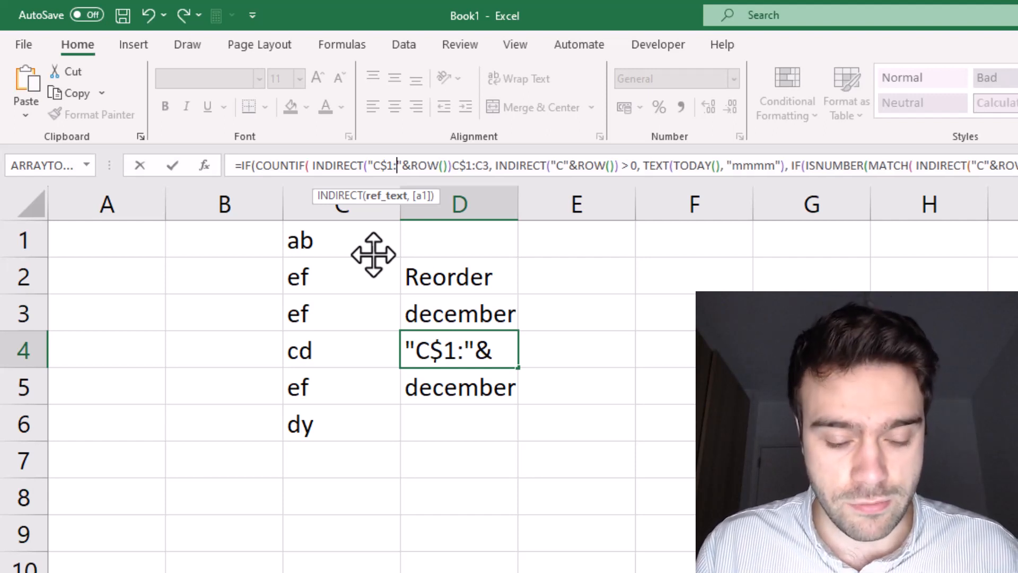
pyautogui.write('C')
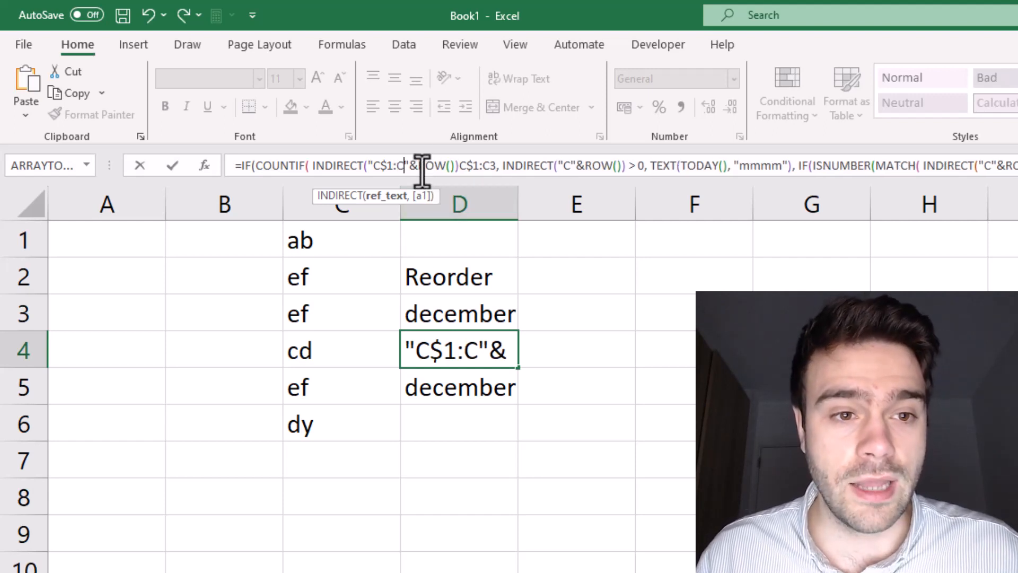
pyautogui.click(456, 165)
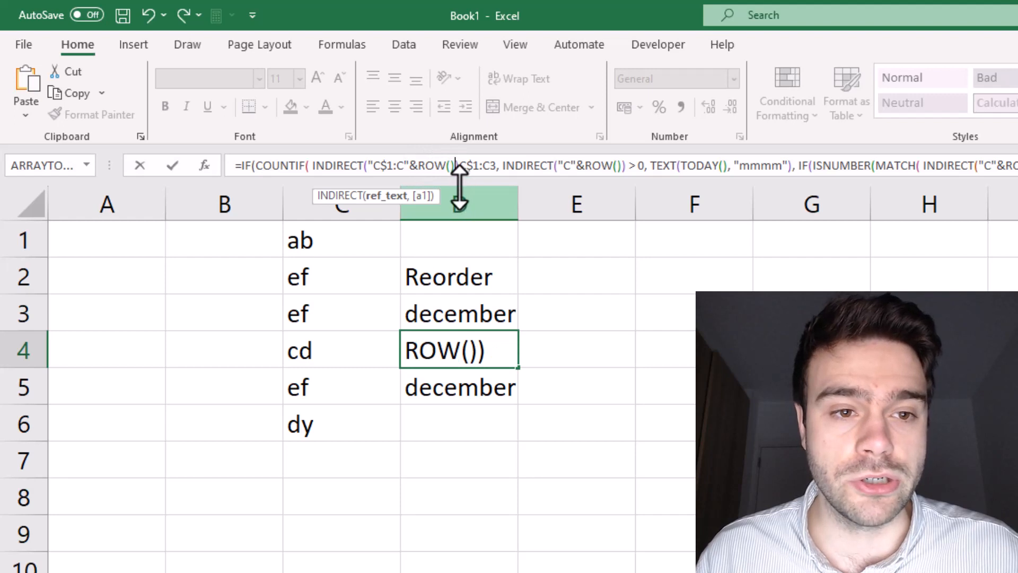
pyautogui.write('-1')
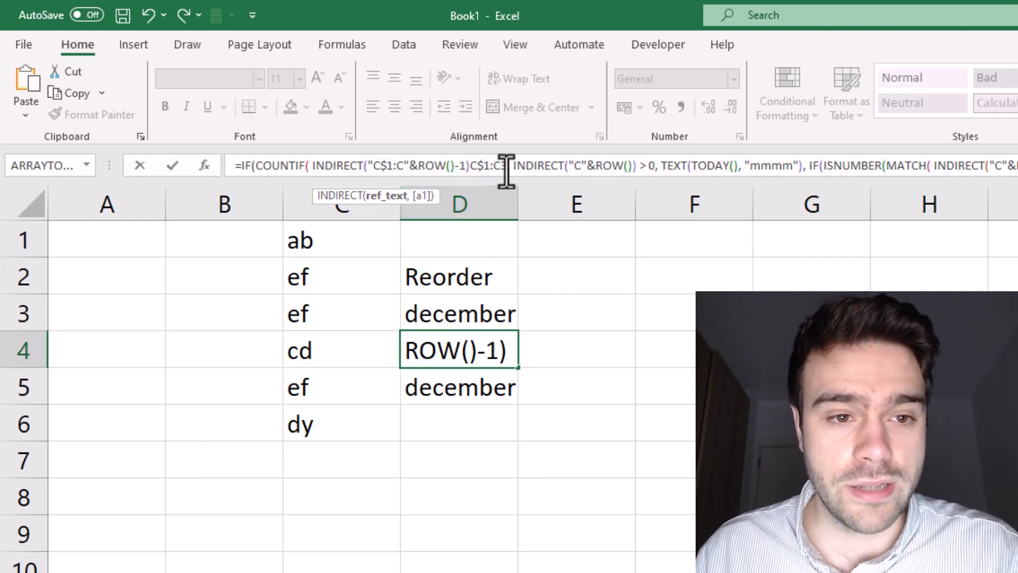
# - Remove the leftover C$1:C3 from the D4 formula, add the missing closing parenthesis before > 0, and commit the formula
pyautogui.moveTo(506, 166); pyautogui.dragTo(462, 169)
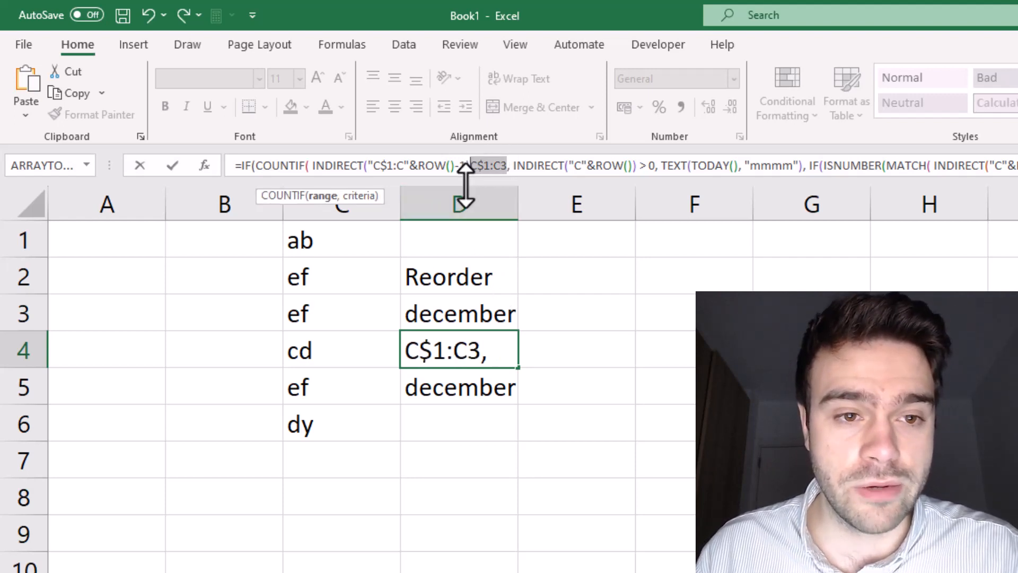
pyautogui.press('BackSpace')
pyautogui.click(601, 166)
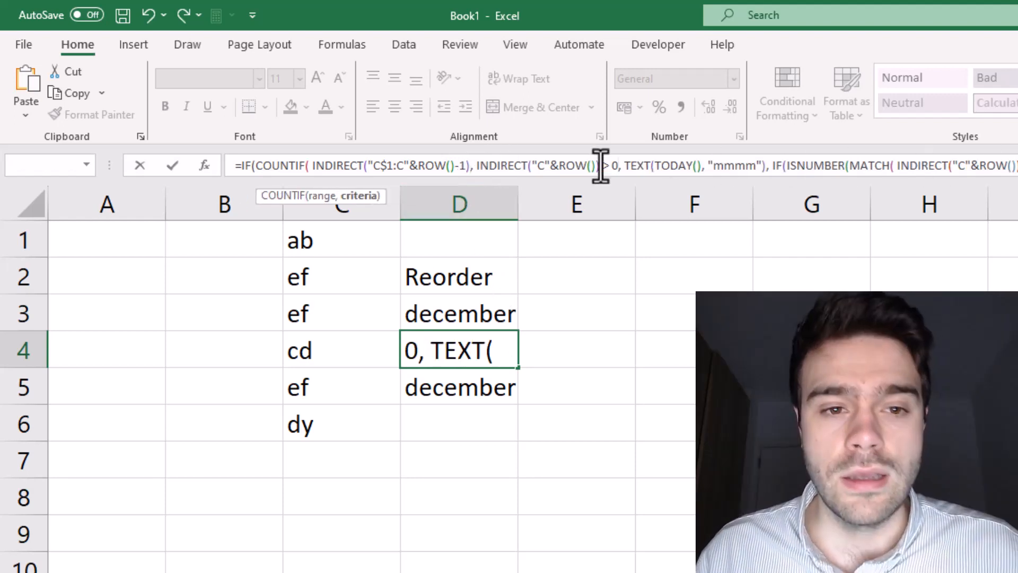
pyautogui.write(')')
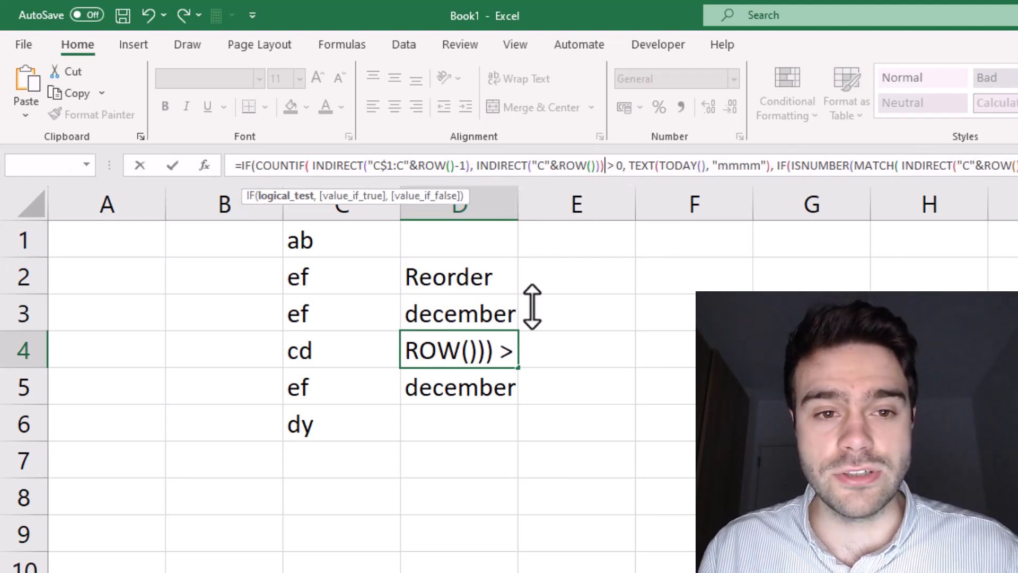
pyautogui.press('Return')
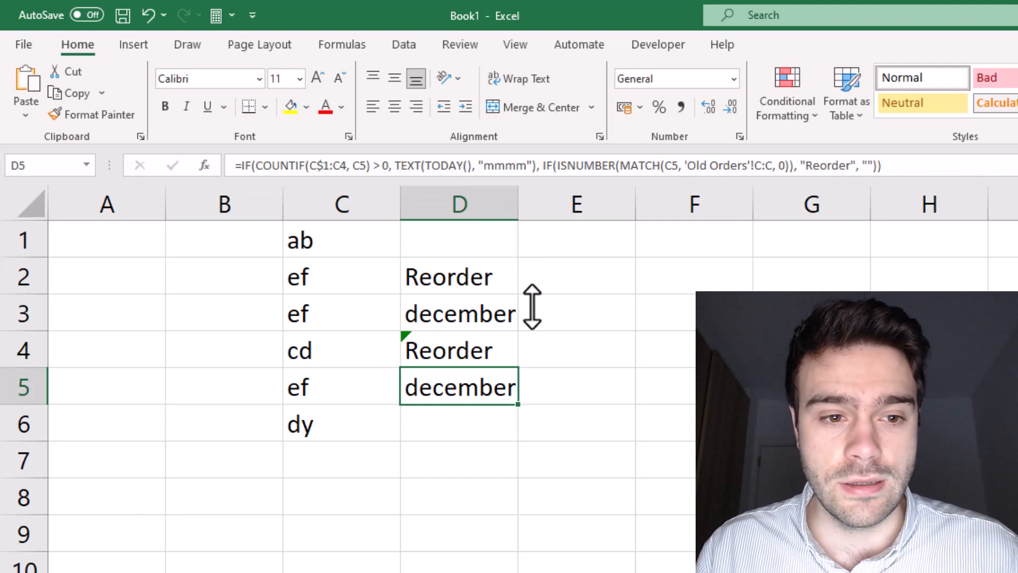
# - Fill the D4 formula through column D from D1 to D6, and clear cell D1
pyautogui.click(457, 346)
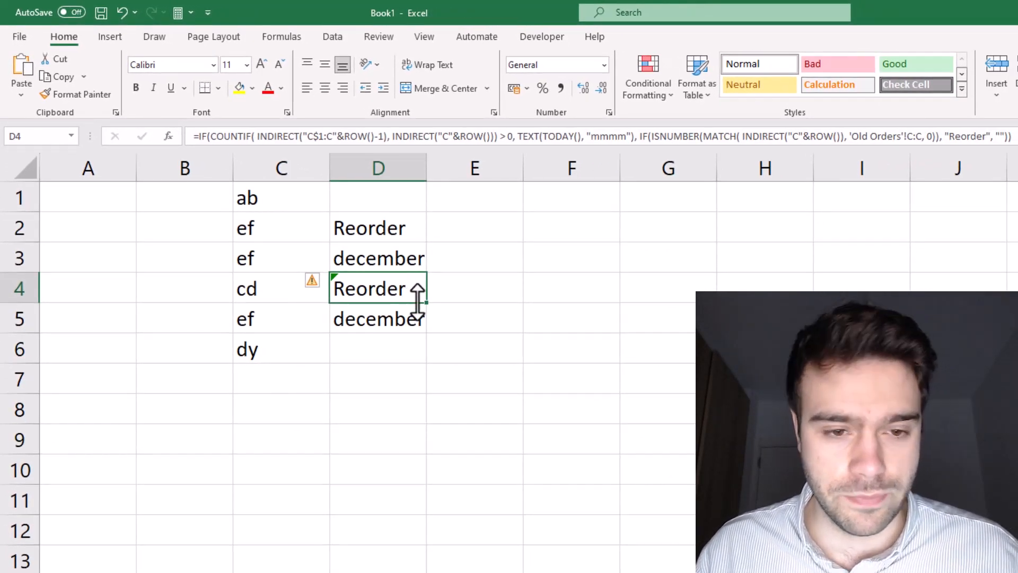
pyautogui.moveTo(424, 300); pyautogui.dragTo(405, 200)
pyautogui.click(403, 197)
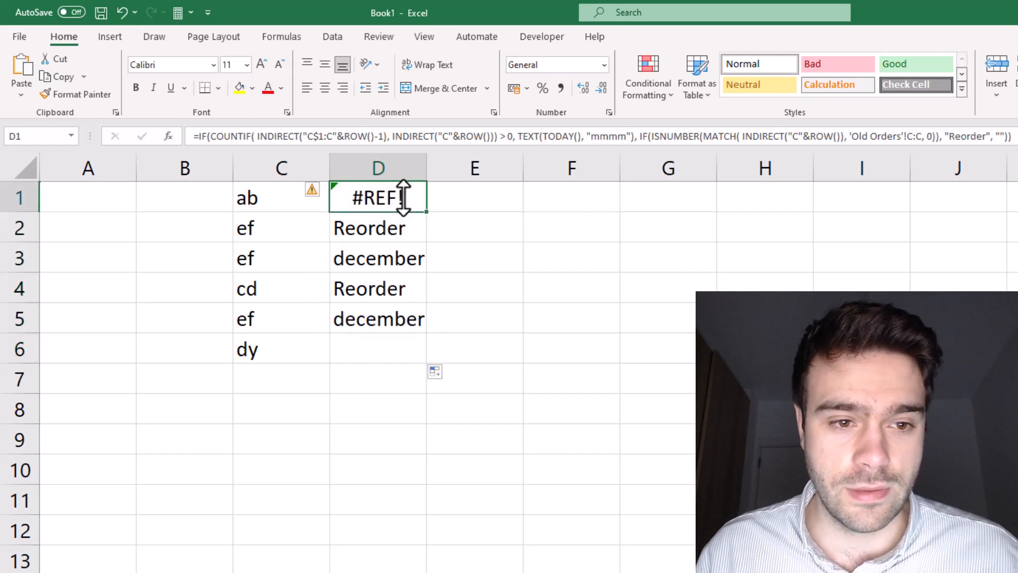
pyautogui.press('Delete')
pyautogui.click(465, 278)
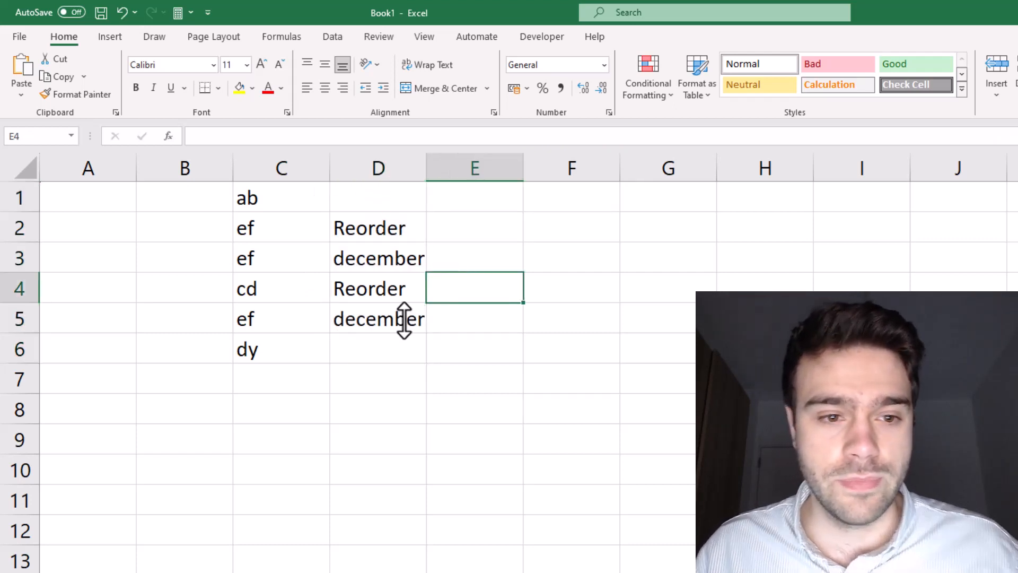
# - Cut the full formula text out of D2 and clear the other formulas down to D6
pyautogui.click(375, 227)
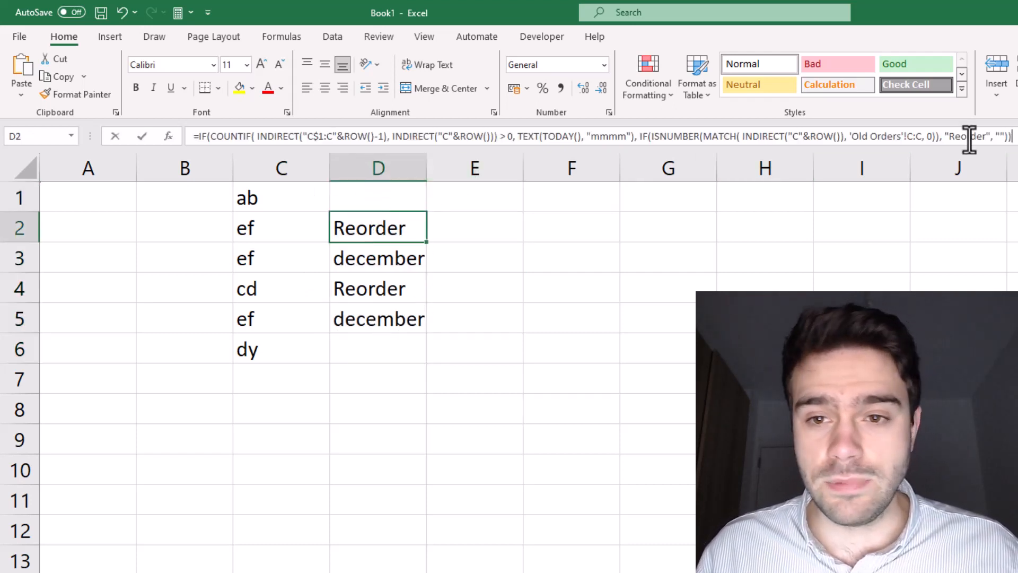
pyautogui.moveTo(970, 139); pyautogui.dragTo(135, 119)
pyautogui.hotkey('ctrl', 'x')
pyautogui.press('Return')
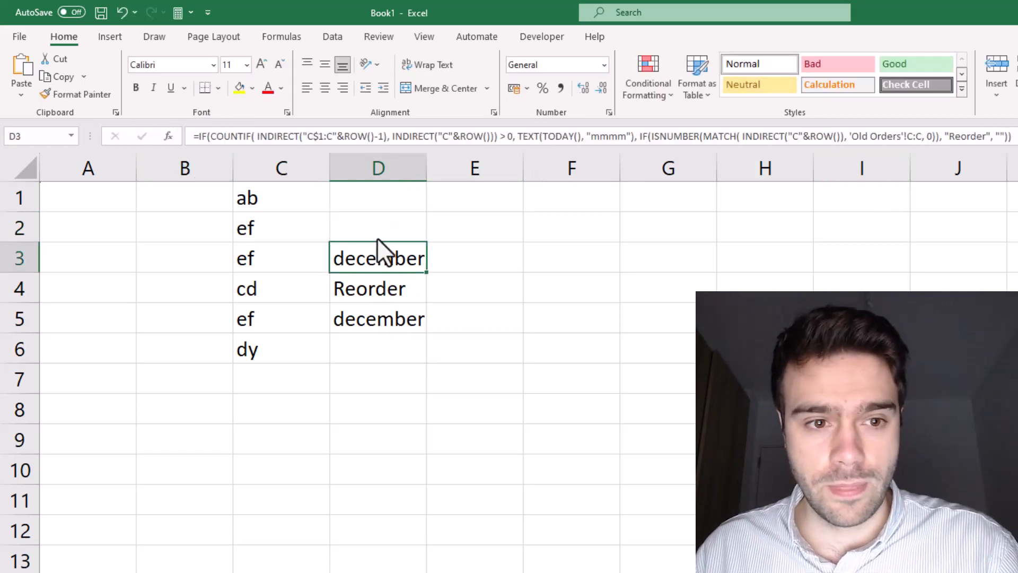
pyautogui.moveTo(377, 233); pyautogui.dragTo(384, 344)
pyautogui.press('Delete')
# - Paste the cut INDIRECT-based formula text into D5 and select that cell to check it
pyautogui.click(375, 318)
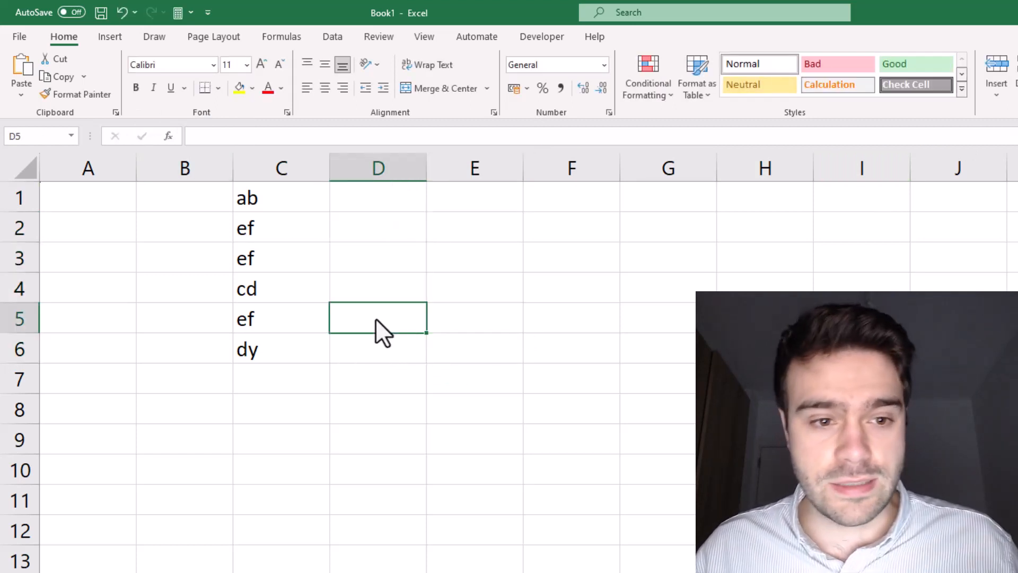
pyautogui.click(320, 134)
pyautogui.hotkey('ctrl', 'v')
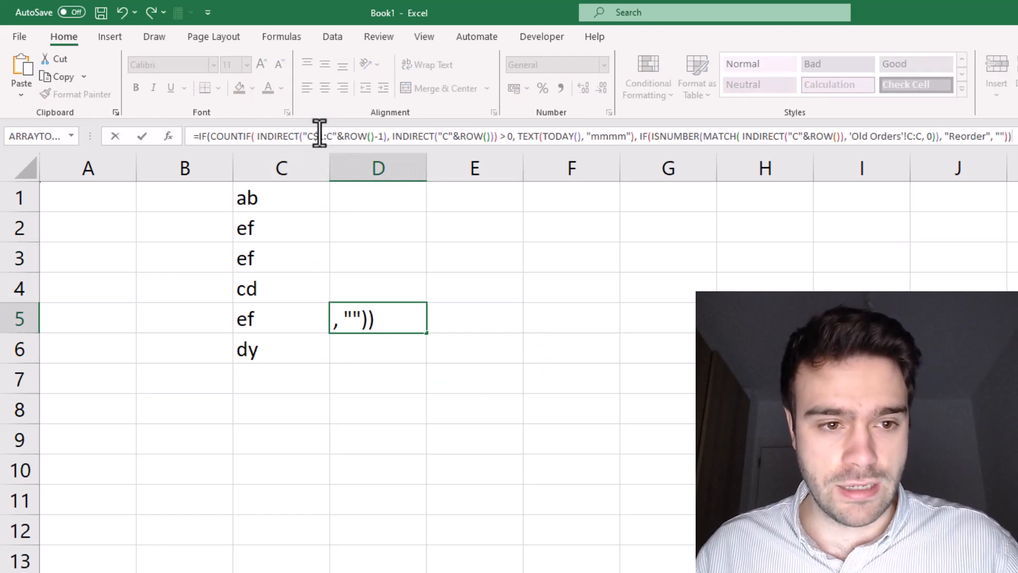
pyautogui.press('Return')
pyautogui.click(343, 317)
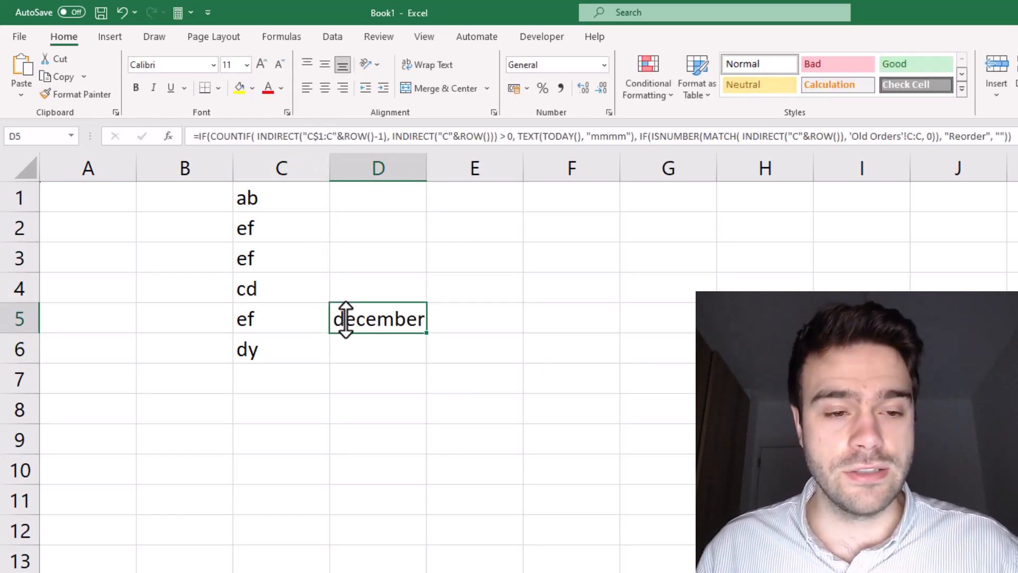
# - Paste the same INDIRECT-based formula text into D4 and D6
pyautogui.click(373, 281)
pyautogui.click(374, 139)
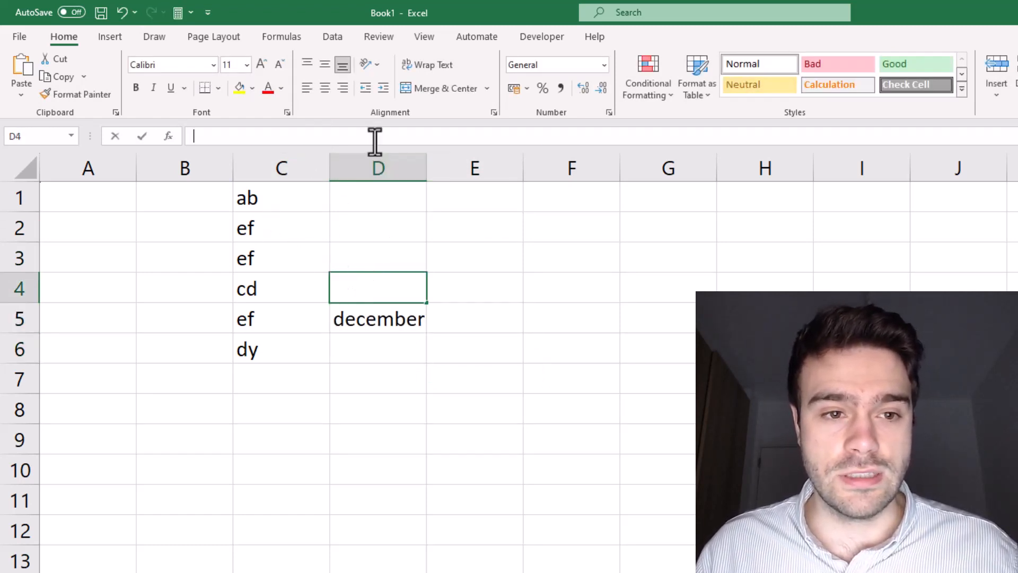
pyautogui.hotkey('ctrl', 'v')
pyautogui.press('Return')
pyautogui.click(375, 346)
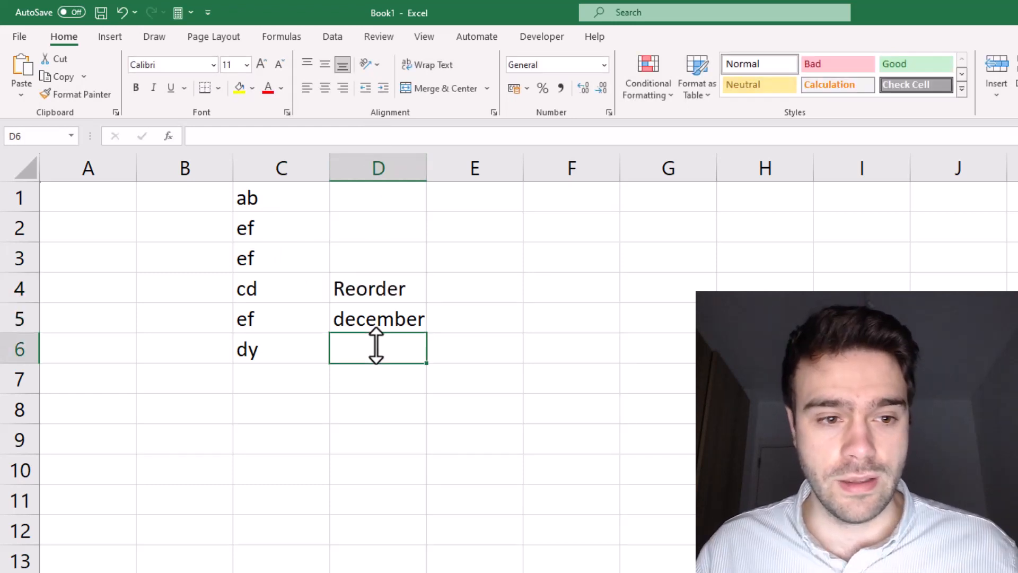
pyautogui.click(354, 140)
pyautogui.hotkey('ctrl', 'v')
pyautogui.press('Return')
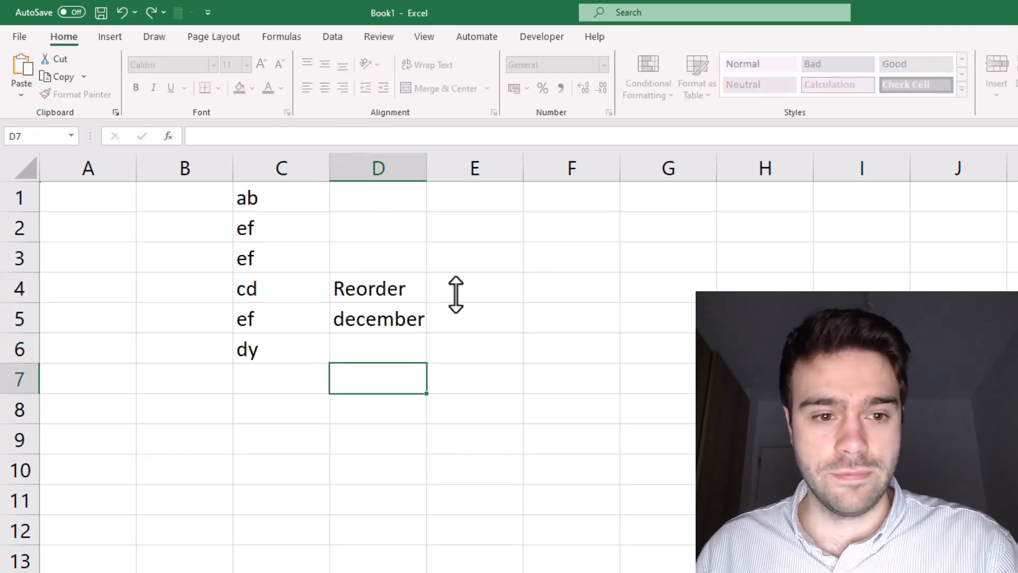
# - Examine the ROW and INDIRECT functions in the COUNTIF range of the D6 formula
pyautogui.click(402, 337)
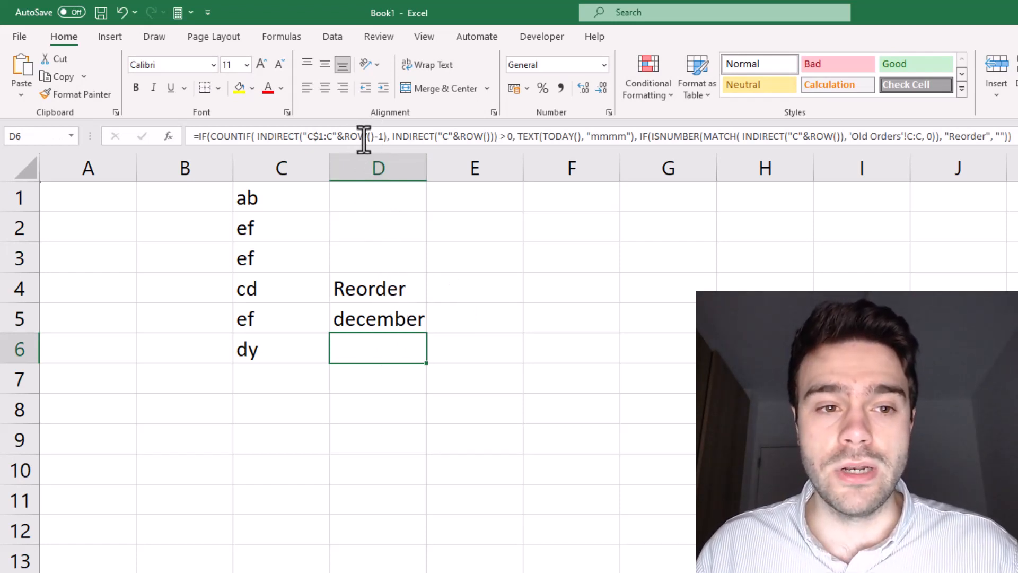
pyautogui.moveTo(343, 137); pyautogui.dragTo(357, 137)
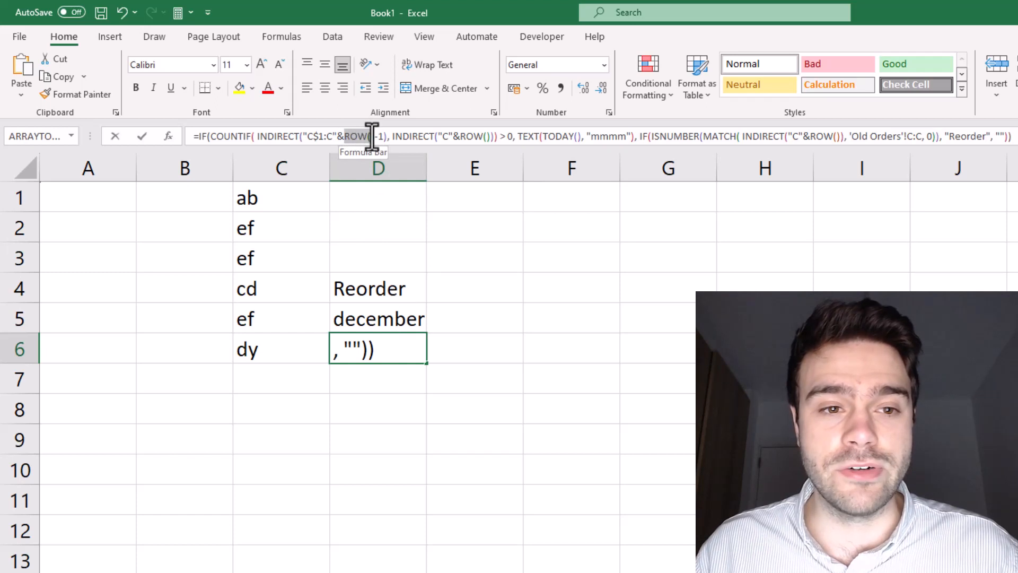
pyautogui.moveTo(259, 137); pyautogui.dragTo(311, 137)
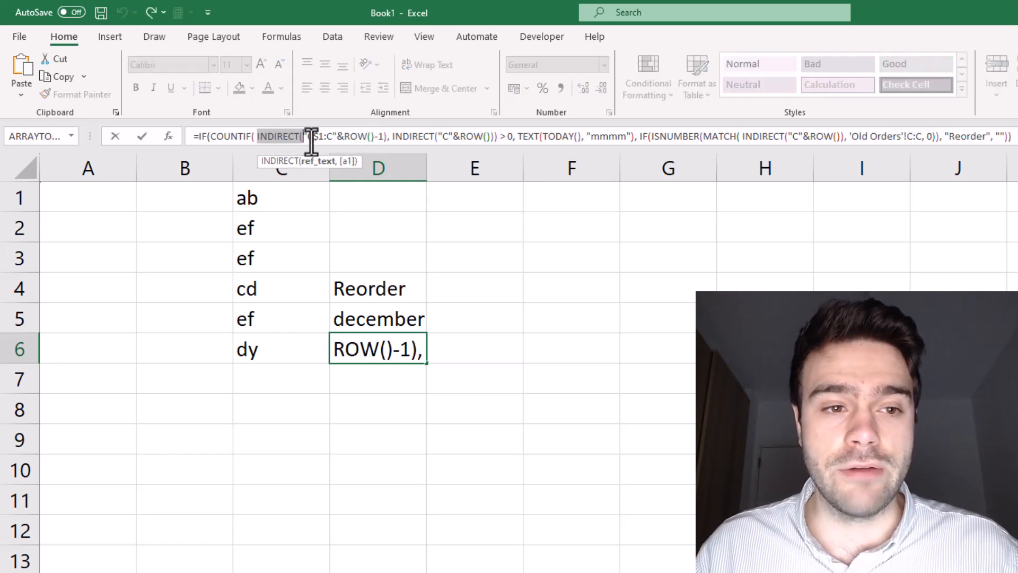